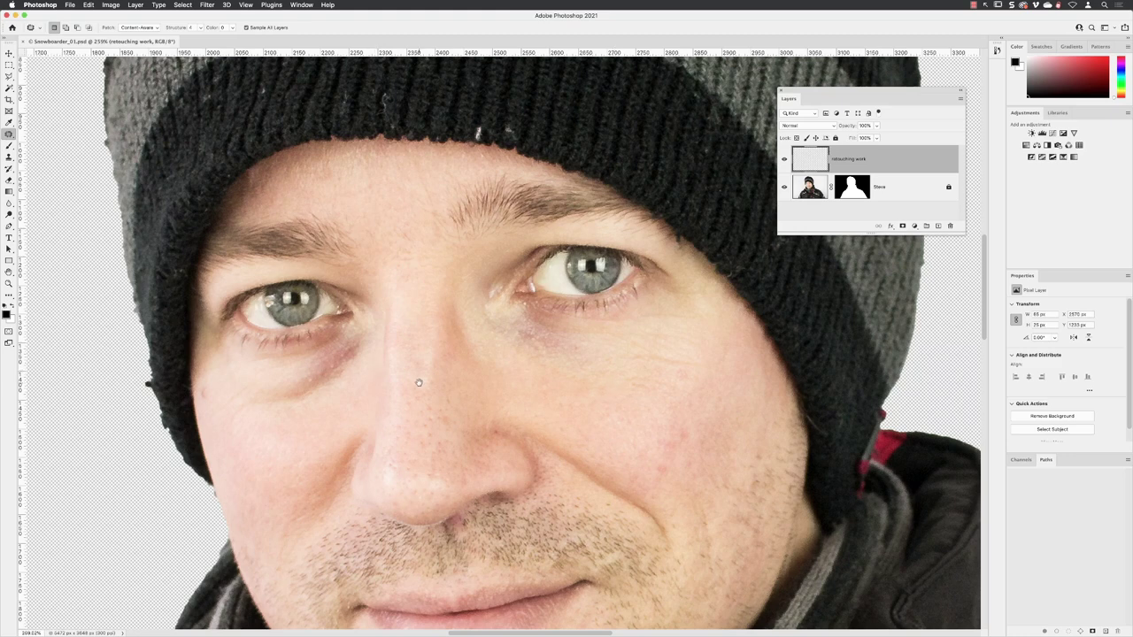
# Pan to the hat's left edge and eye, then open the healing tools flyout
pyautogui.moveTo(412, 380); pyautogui.dragTo(538, 339)
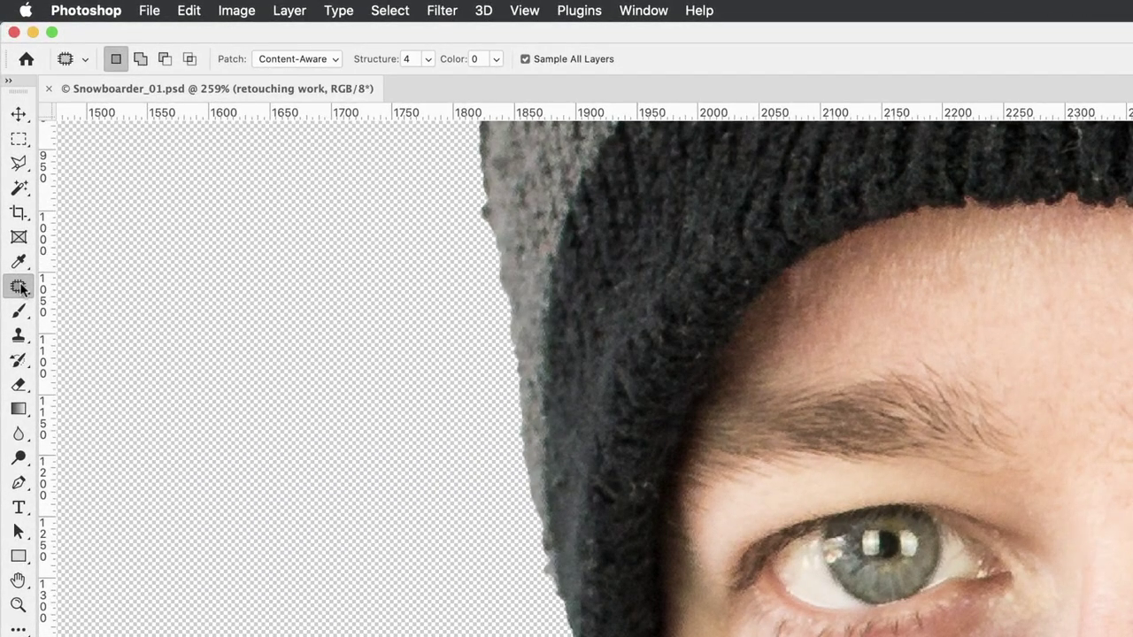
pyautogui.click(20, 285)
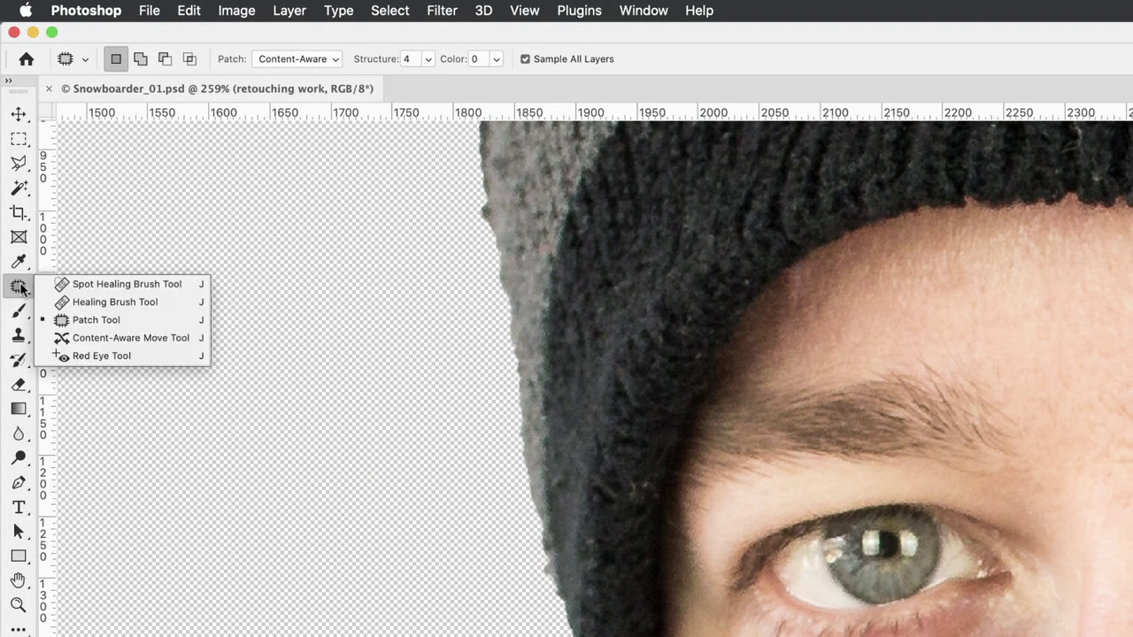
# Switch to the Healing Brush with Normal mode, Aligned on, and Sample set to Current & Below
pyautogui.click(126, 304)
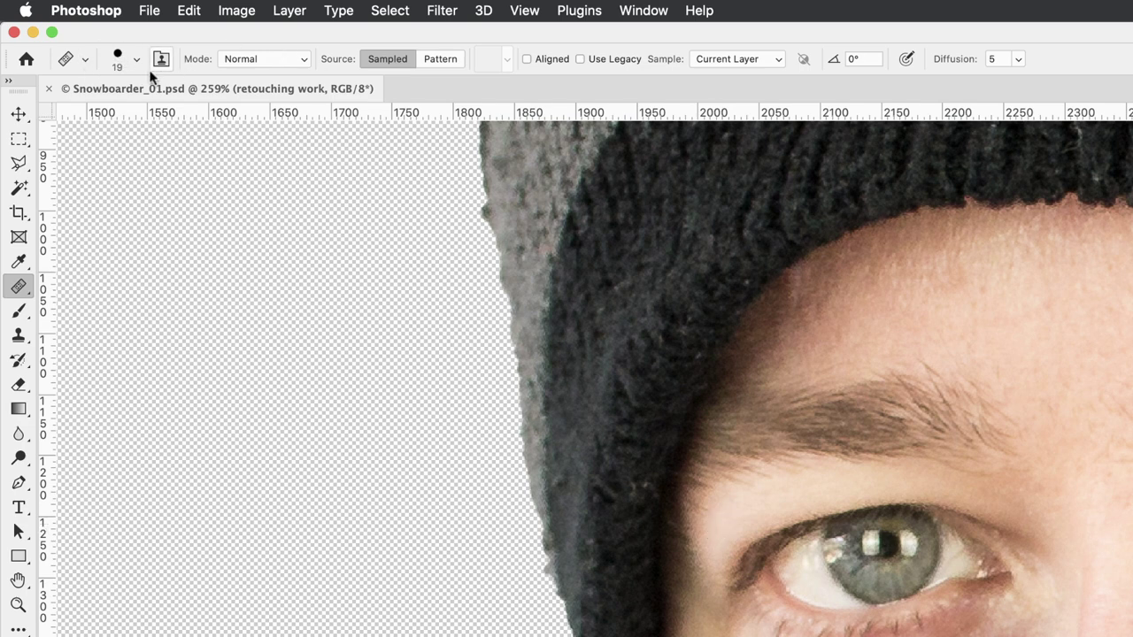
pyautogui.click(294, 59)
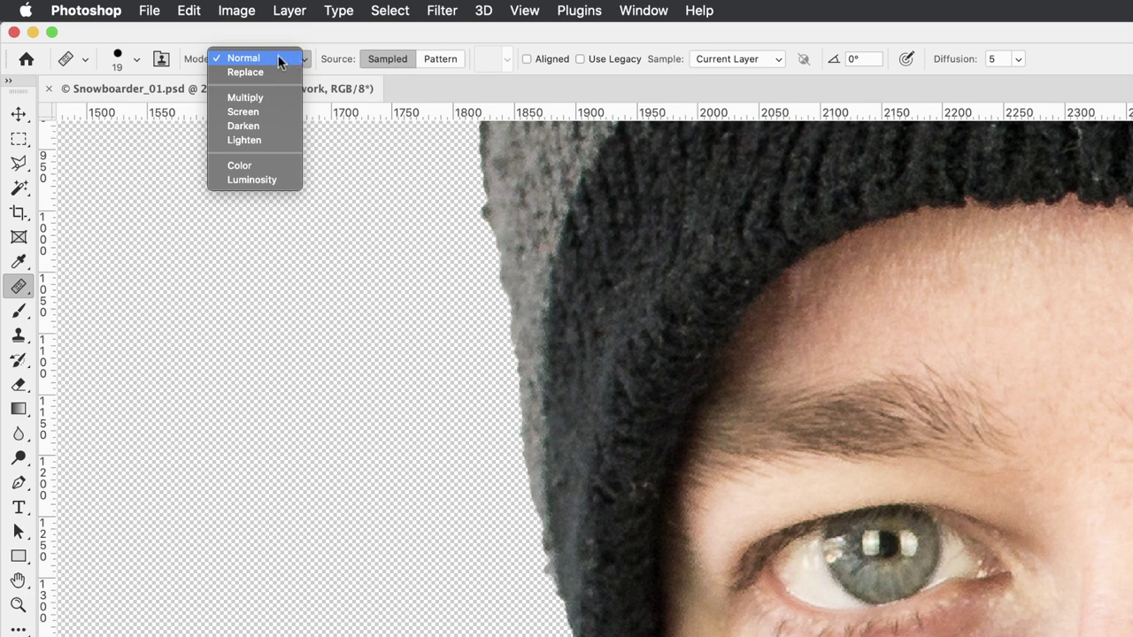
pyautogui.click(278, 57)
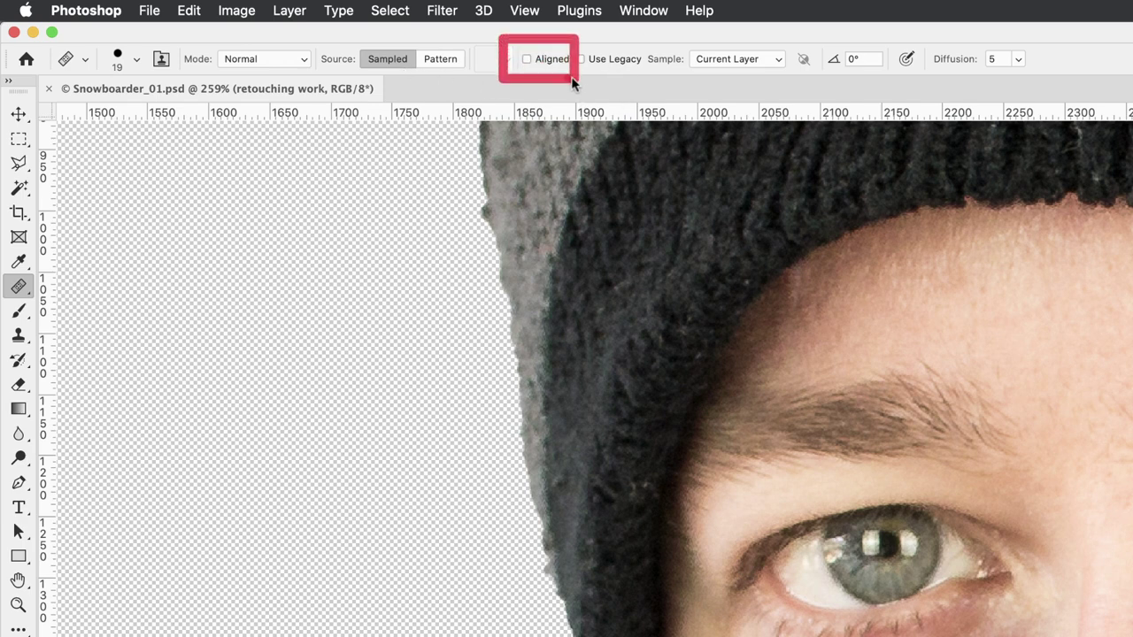
pyautogui.click(525, 60)
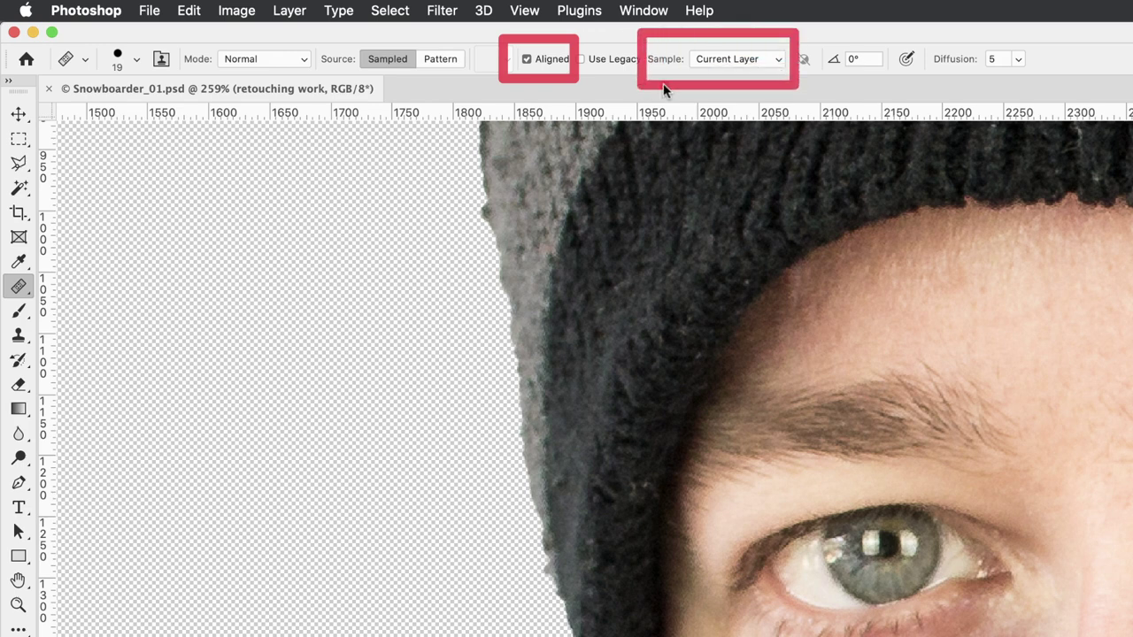
pyautogui.click(760, 59)
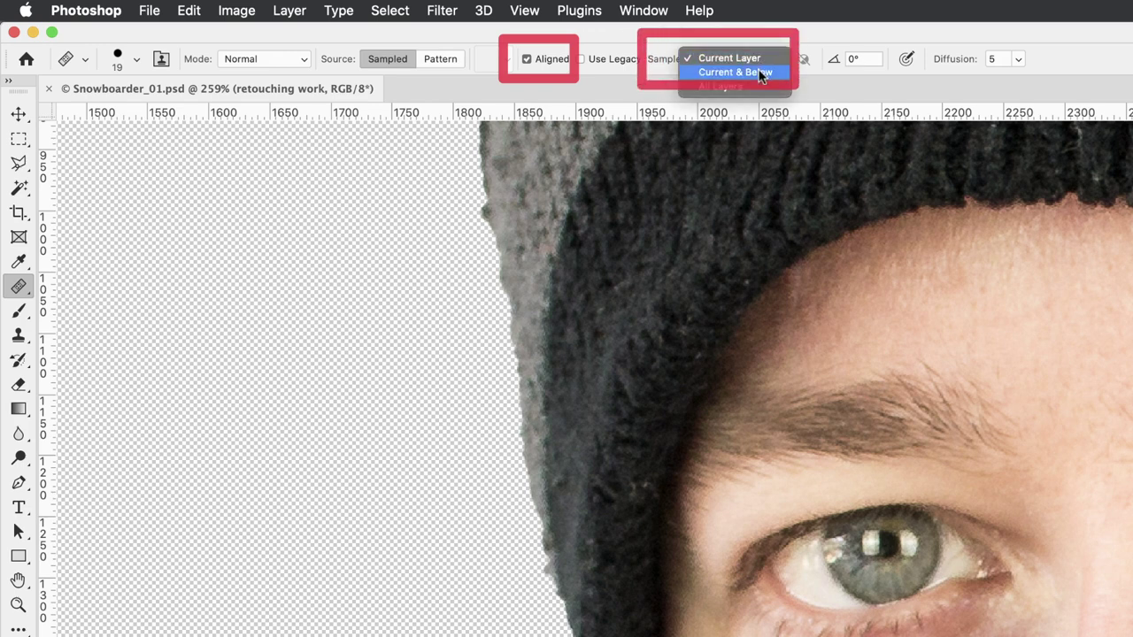
pyautogui.click(759, 75)
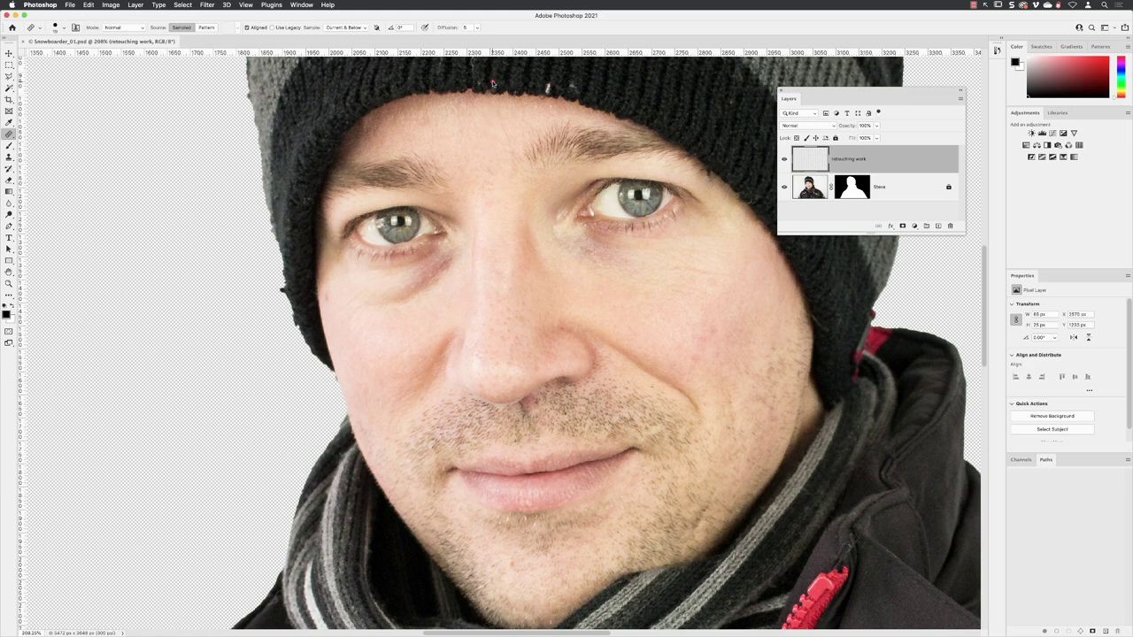
pyautogui.moveTo(492, 82)
pyautogui.mouseDown()
pyautogui.moveTo(488, 400)
pyautogui.moveTo(520, 410)
pyautogui.moveTo(543, 626)
pyautogui.mouseUp()
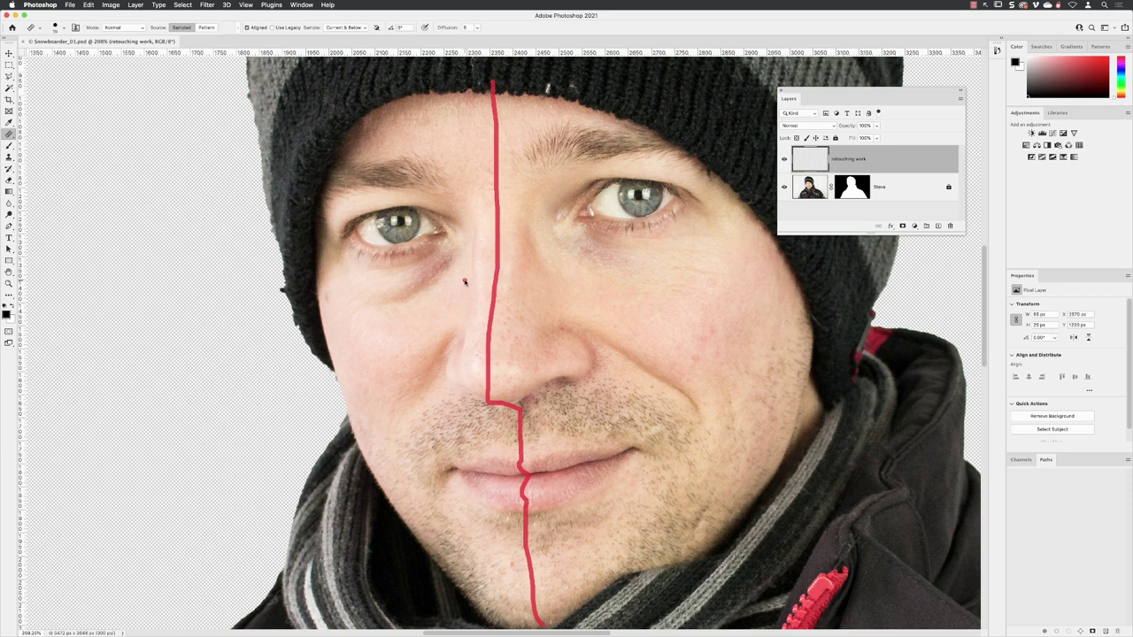
pyautogui.moveTo(463, 281); pyautogui.dragTo(382, 343)
pyautogui.moveTo(591, 281); pyautogui.dragTo(699, 356)
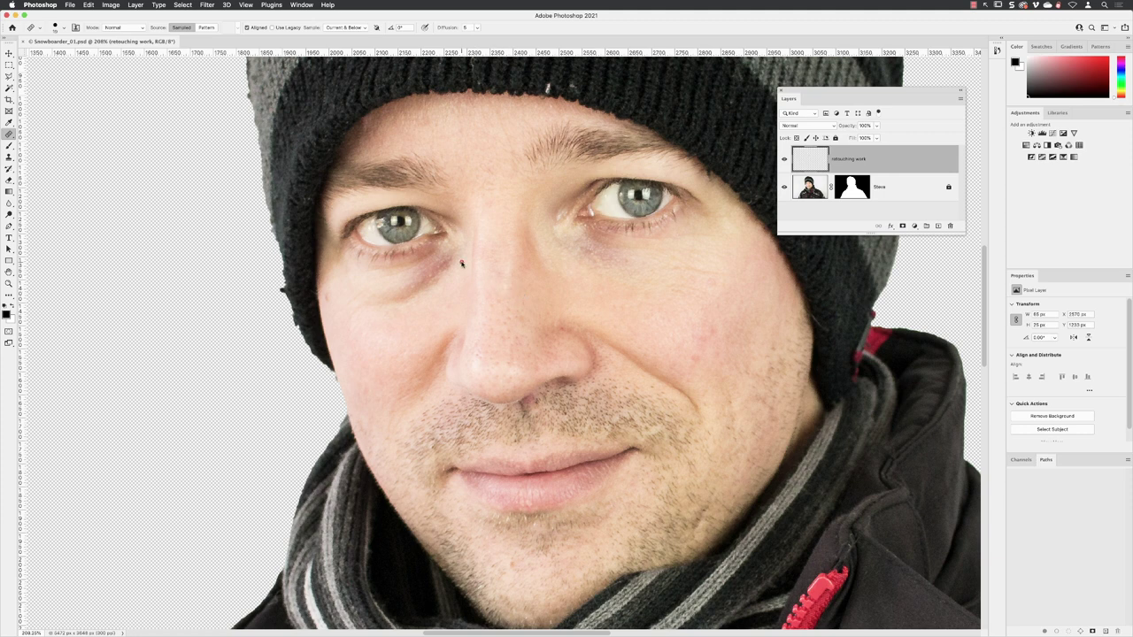
pyautogui.moveTo(475, 258)
pyautogui.mouseDown()
pyautogui.moveTo(377, 326)
pyautogui.moveTo(380, 349)
pyautogui.moveTo(440, 352)
pyautogui.moveTo(477, 311)
pyautogui.moveTo(476, 260)
pyautogui.mouseUp()
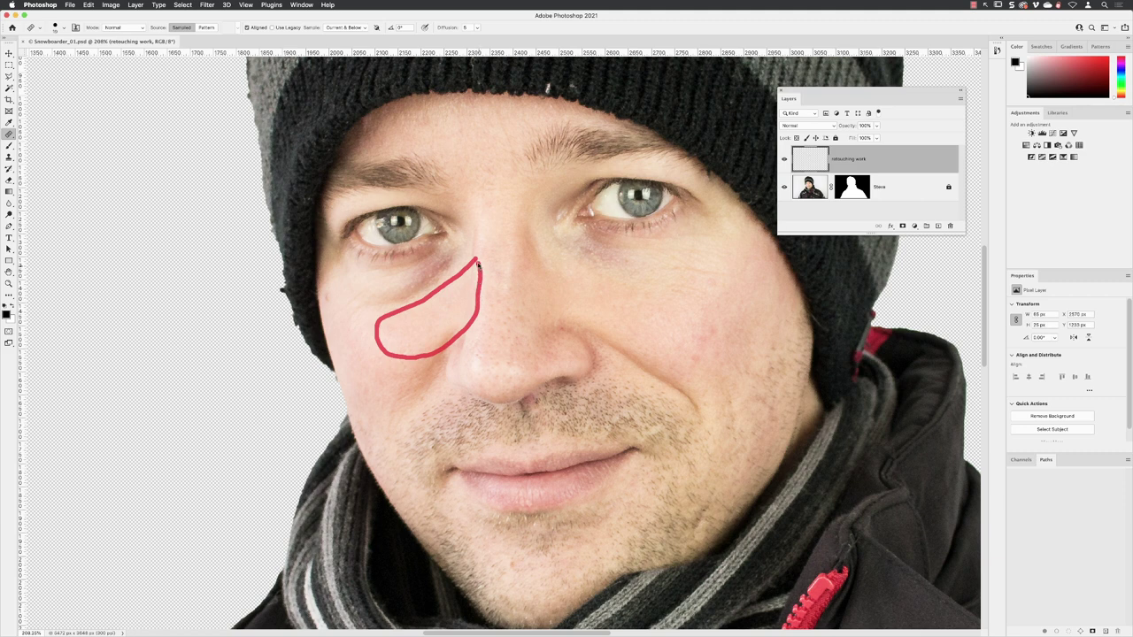
pyautogui.click(447, 304)
# Shrink the Healing Brush to 42 px in the brush preset picker
pyautogui.press('Escape')
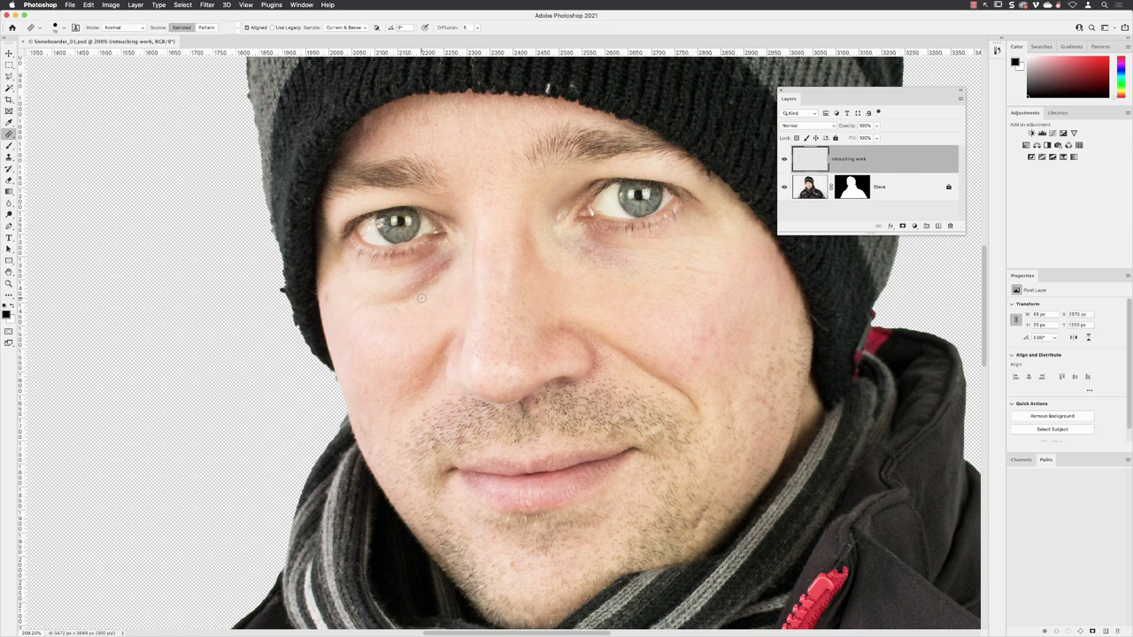
pyautogui.click(56, 28)
pyautogui.moveTo(24, 52); pyautogui.dragTo(38, 53)
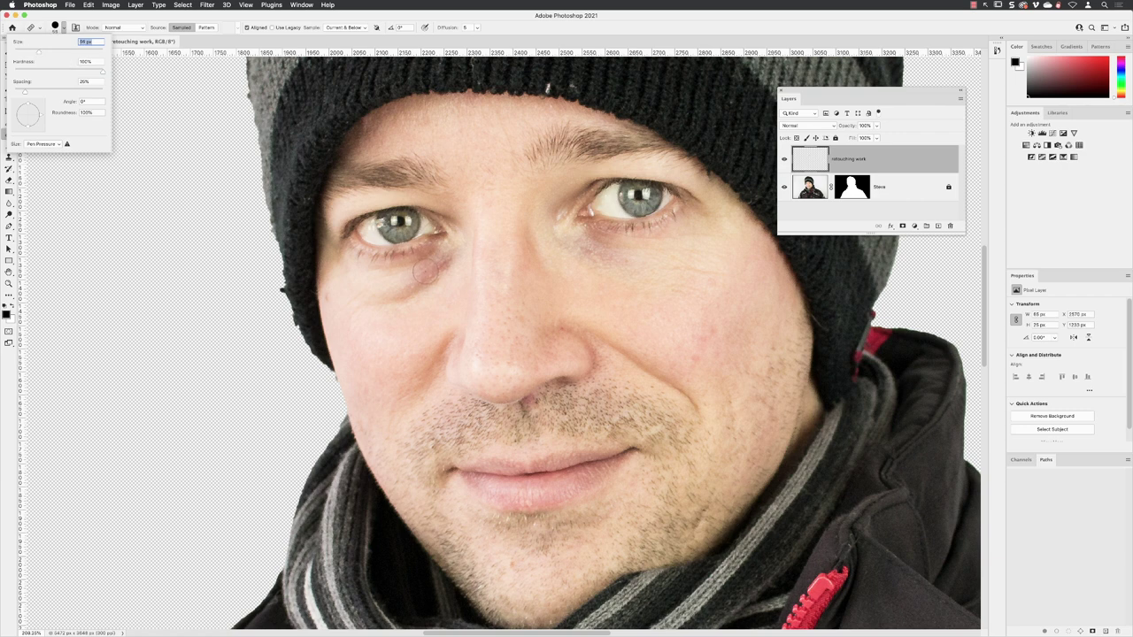
pyautogui.press('Return')
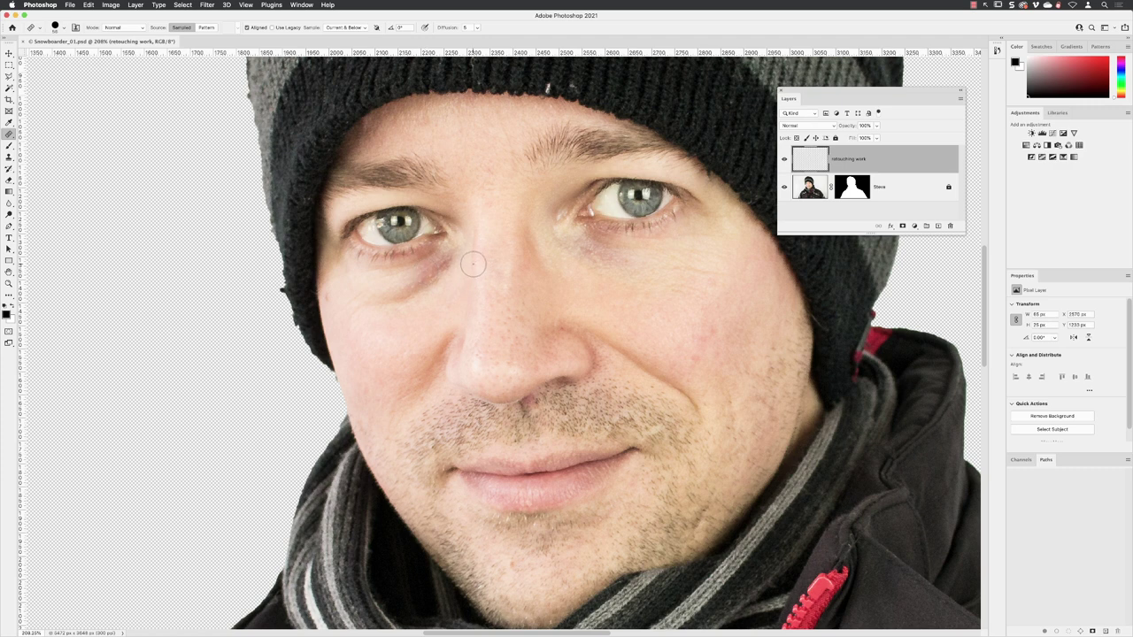
pyautogui.moveTo(476, 261)
pyautogui.mouseDown()
pyautogui.moveTo(444, 302)
pyautogui.moveTo(396, 324)
pyautogui.mouseUp()
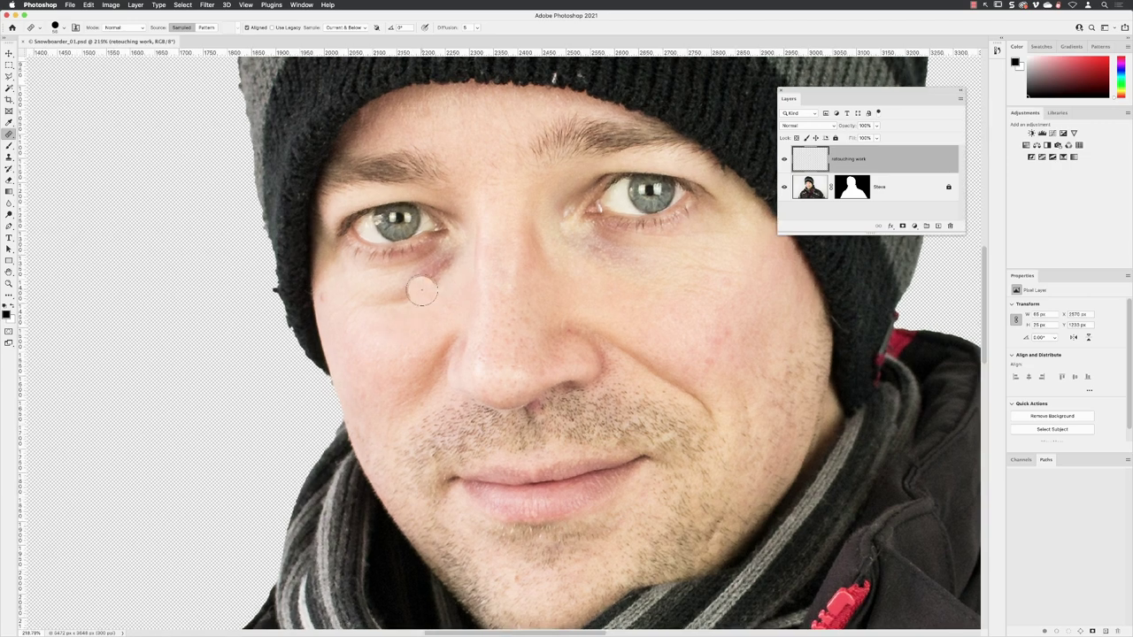
# Zoom in, sample clean skin, and enlarge the brush to 81 px
pyautogui.scroll(5, 417, 283)
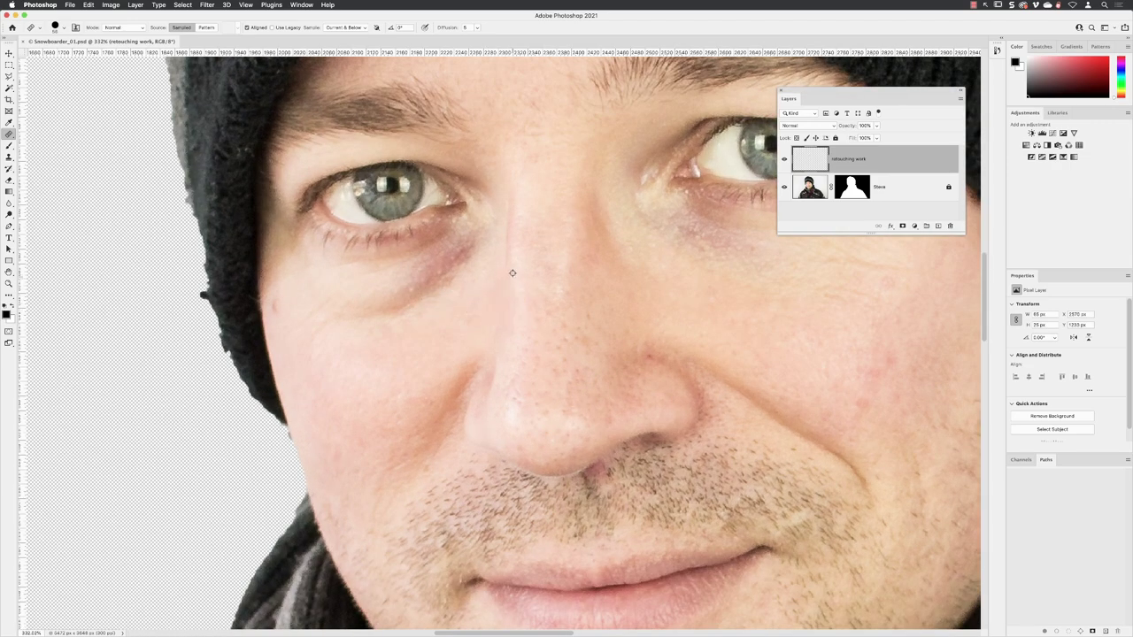
pyautogui.keyDown('alt'); pyautogui.click(507, 267); pyautogui.keyUp('alt')
pyautogui.click(62, 27)
pyautogui.moveTo(46, 50); pyautogui.dragTo(42, 53)
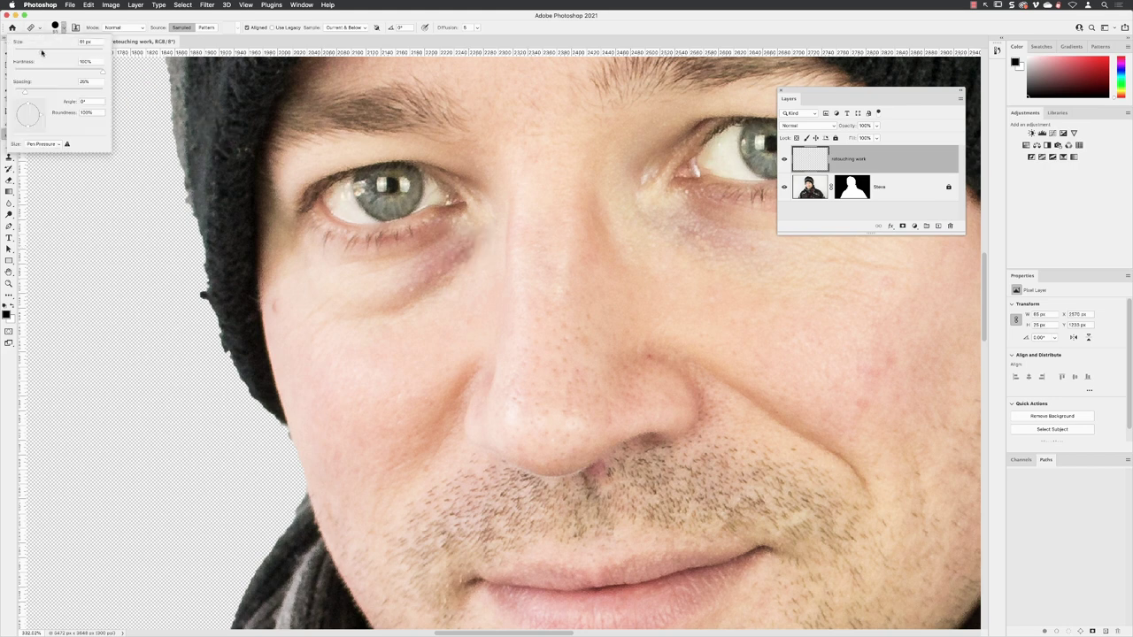
pyautogui.press('Return')
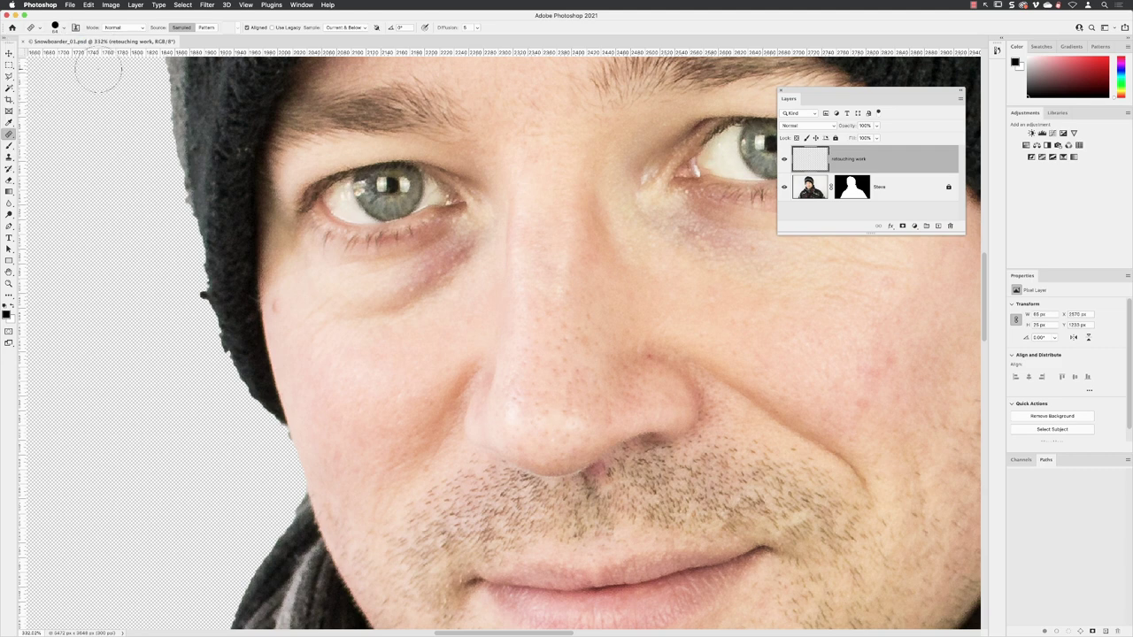
# Sample skin beside the nose and paint it over the under-eye bruise
pyautogui.keyDown('alt'); pyautogui.click(489, 278); pyautogui.keyUp('alt')
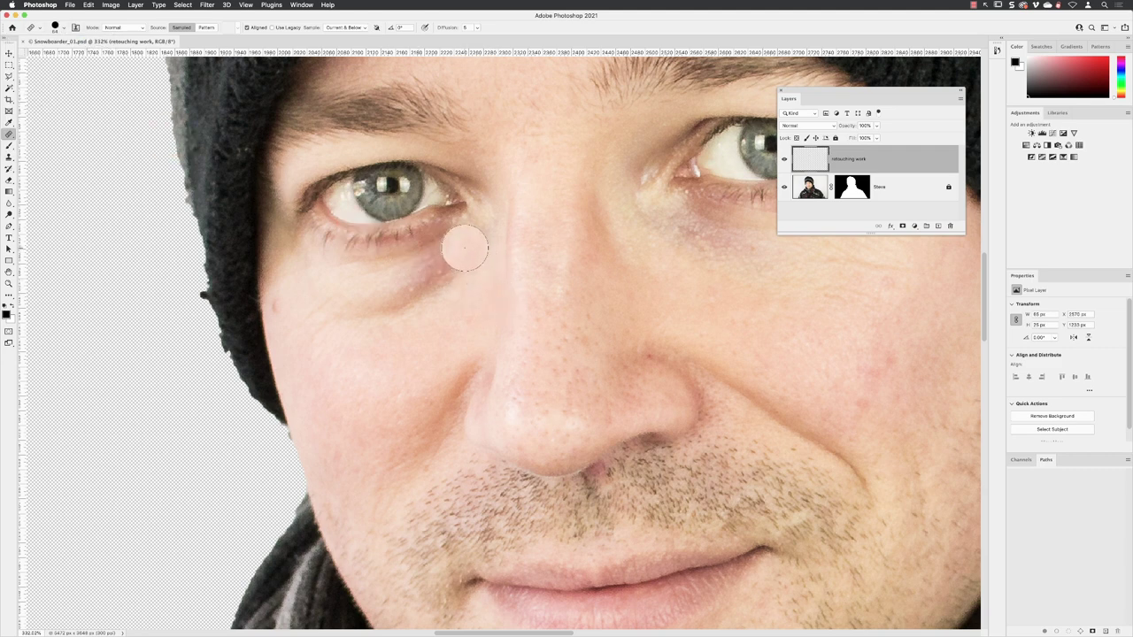
pyautogui.moveTo(465, 249)
pyautogui.mouseDown()
pyautogui.moveTo(401, 305)
pyautogui.moveTo(321, 310)
pyautogui.mouseUp()
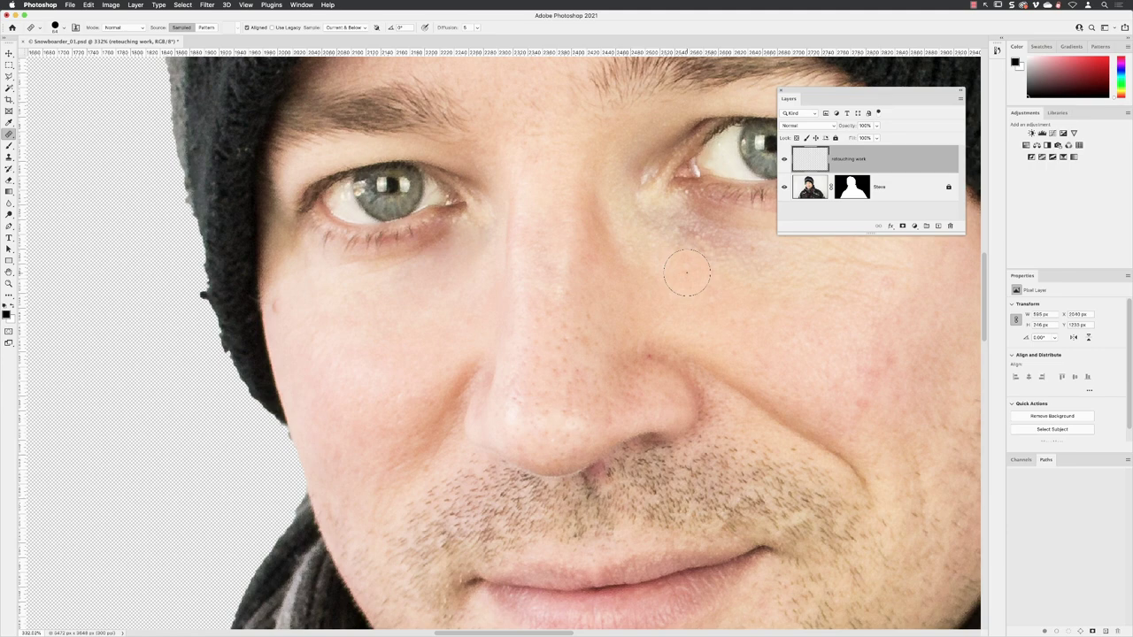
pyautogui.scroll(-3, 681, 274)
pyautogui.scroll(-2, 682, 272)
pyautogui.scroll(-2, 588, 295)
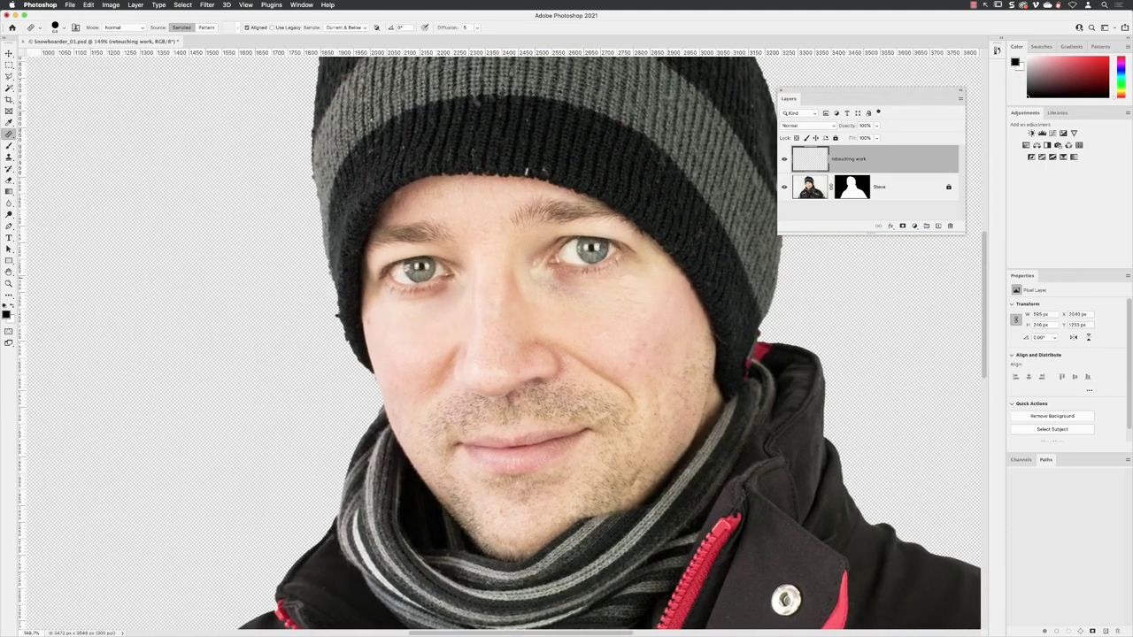
pyautogui.click(783, 160)
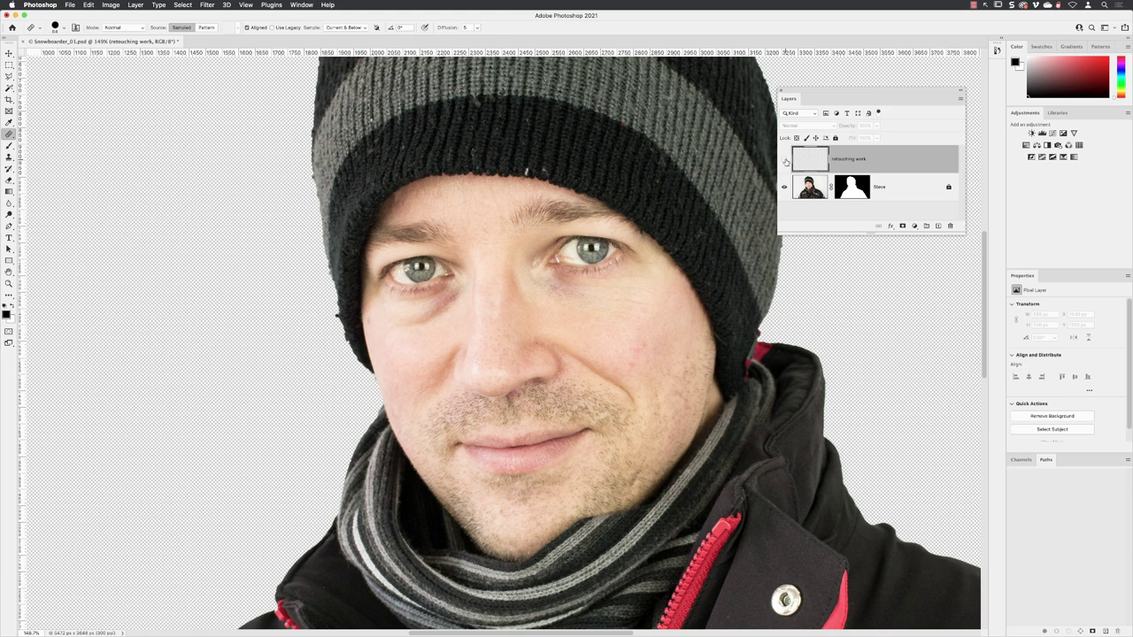
pyautogui.click(784, 159)
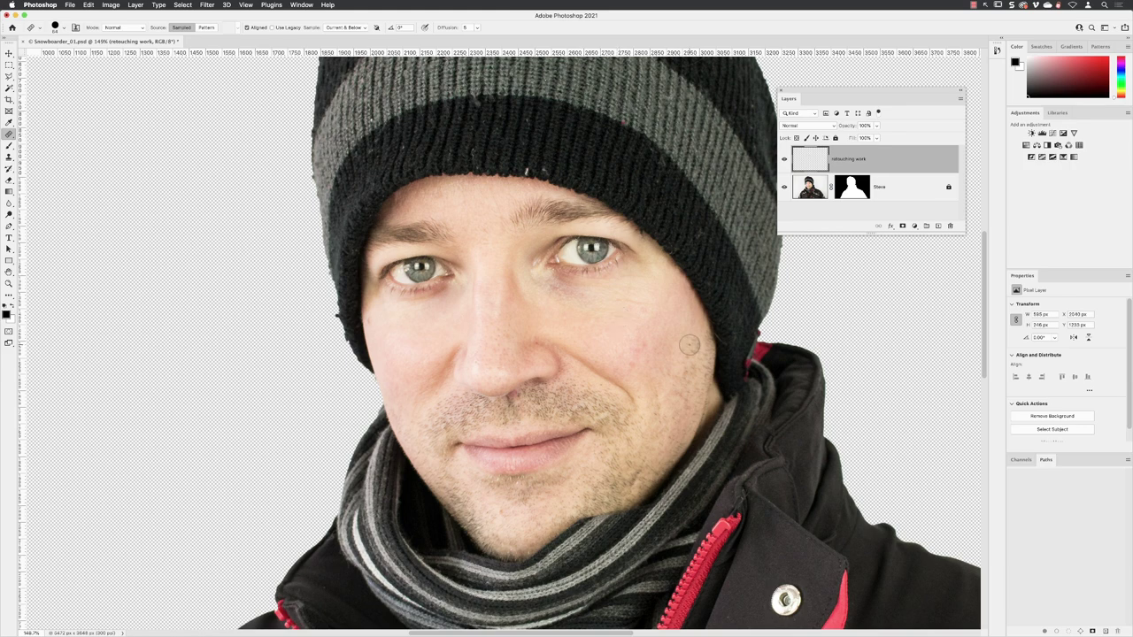
pyautogui.scroll(-5, 689, 345)
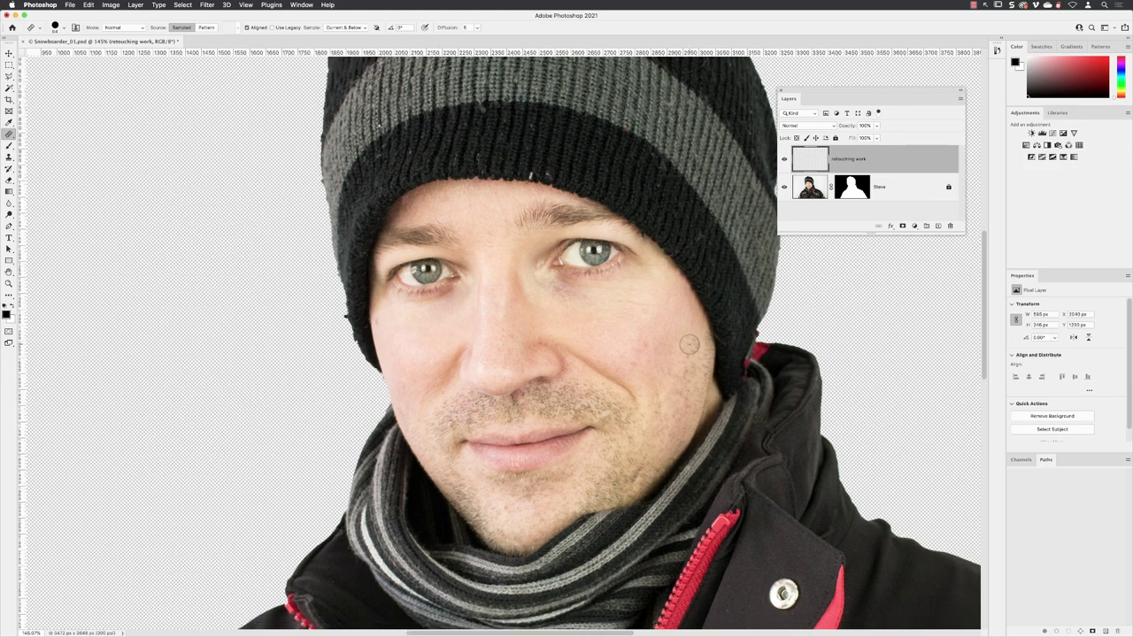
pyautogui.moveTo(627, 317); pyautogui.dragTo(577, 267)
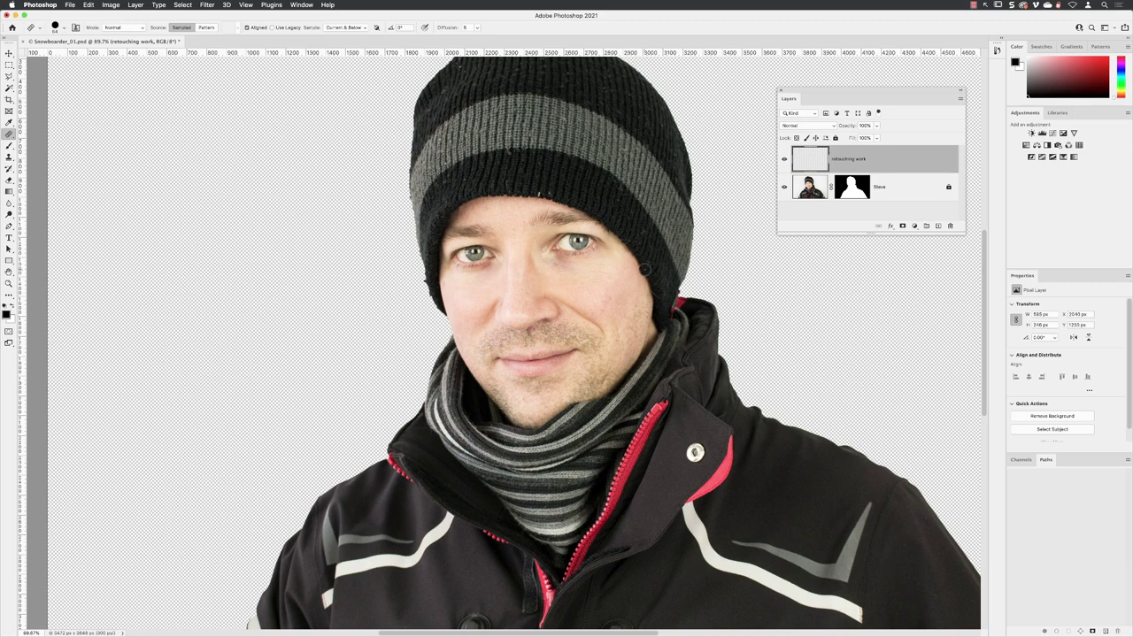
# Switch to the Spot Healing Brush and set its brush size to 55 px
pyautogui.scroll(5, 571, 186)
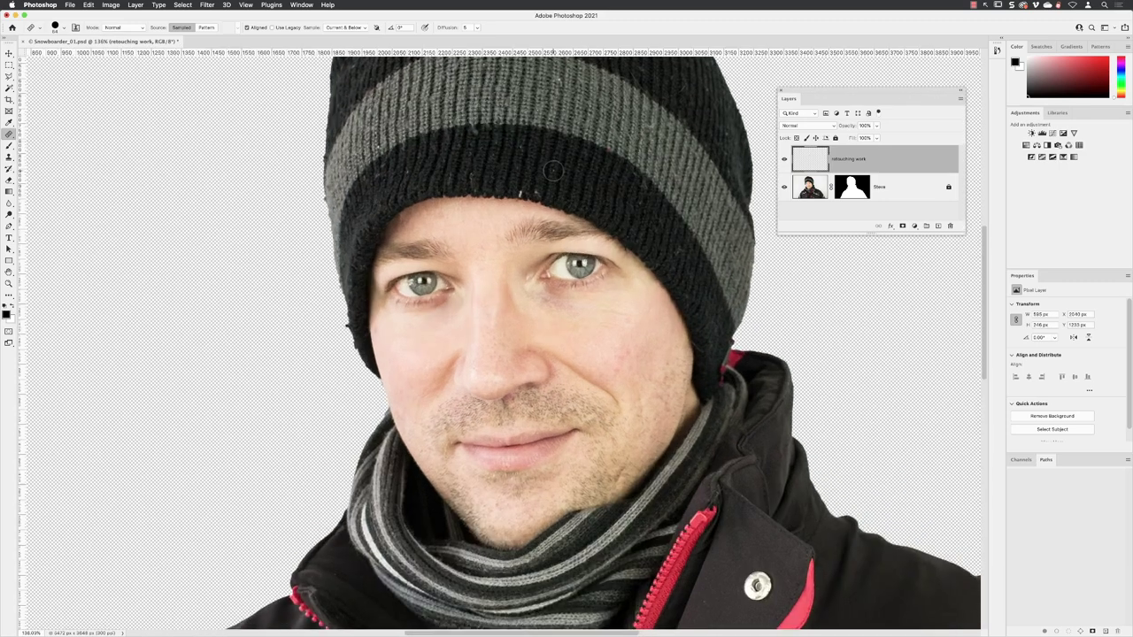
pyautogui.scroll(3, 538, 211)
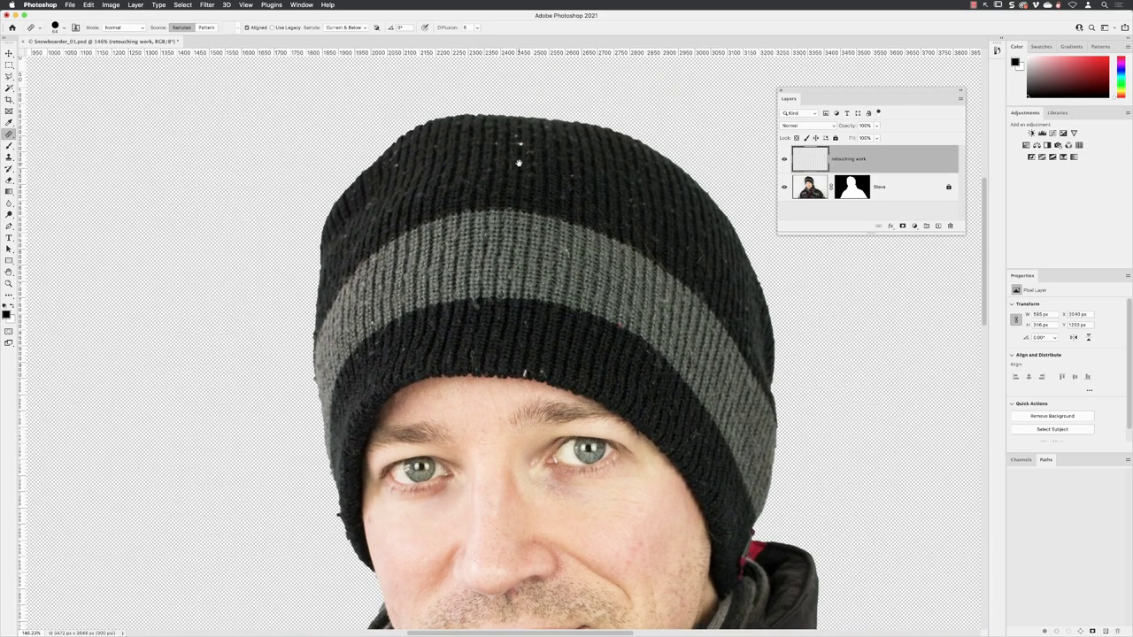
pyautogui.scroll(-2, 519, 162)
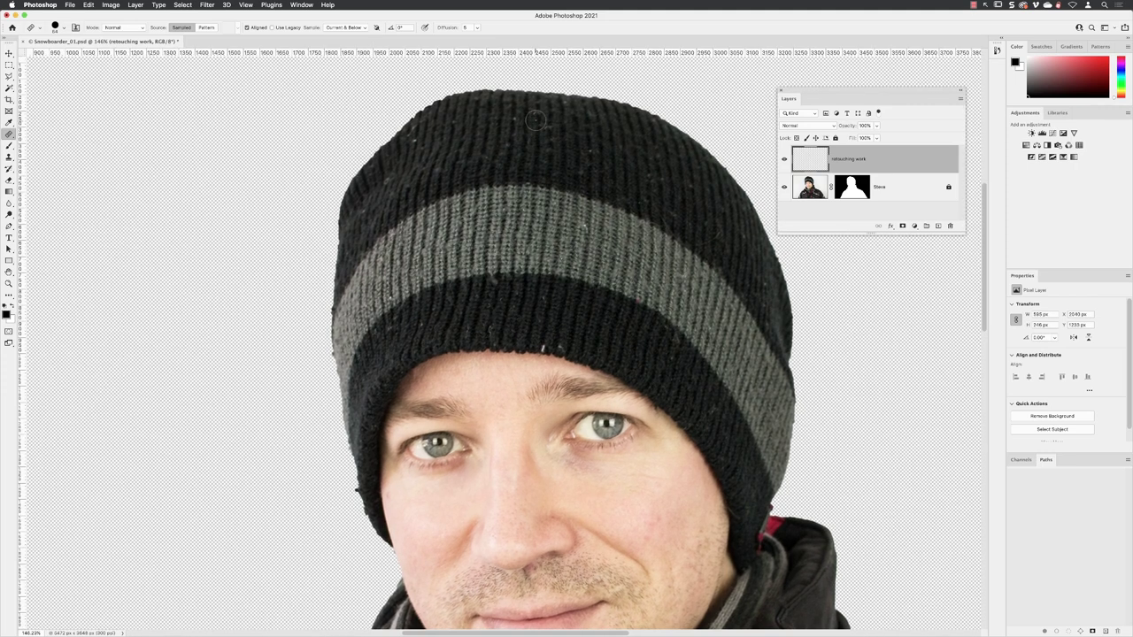
pyautogui.rightClick(10, 134)
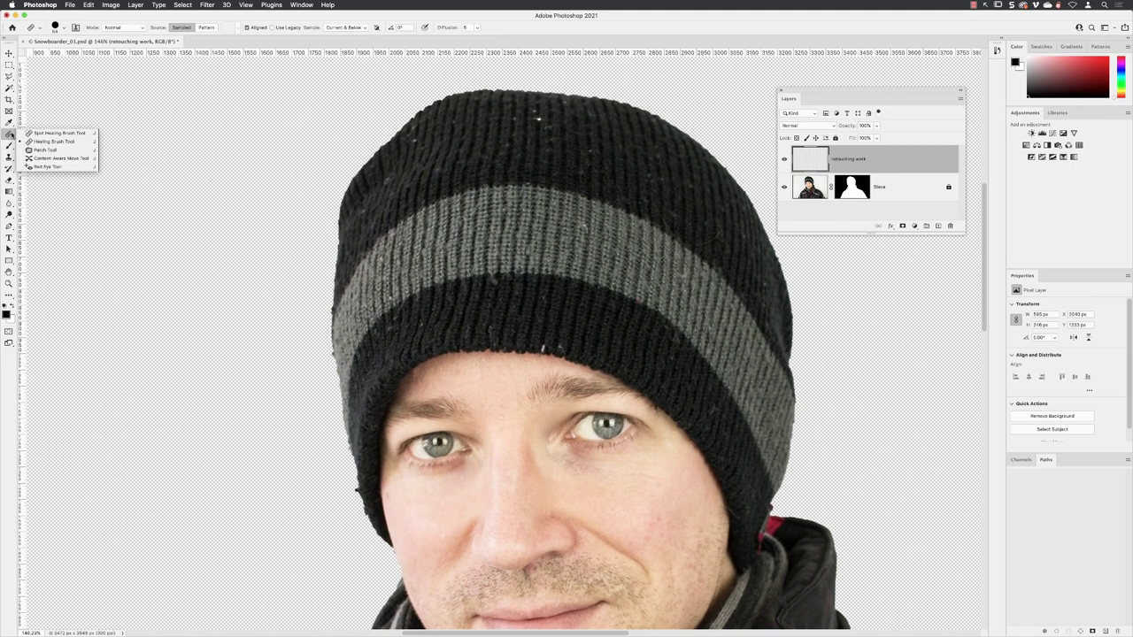
pyautogui.click(59, 133)
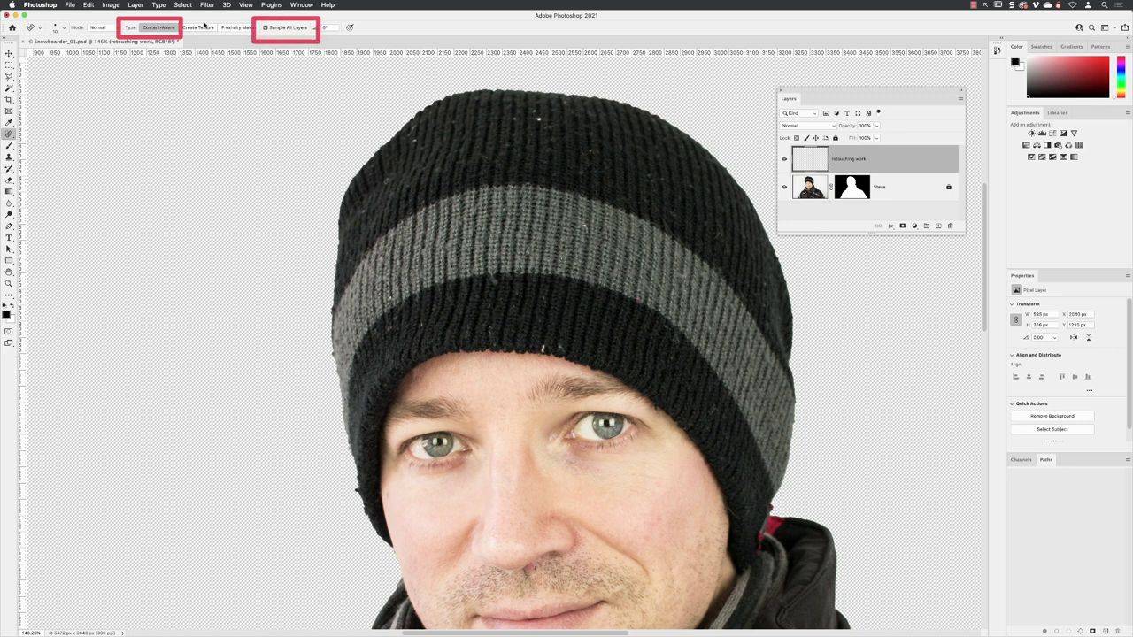
pyautogui.click(63, 29)
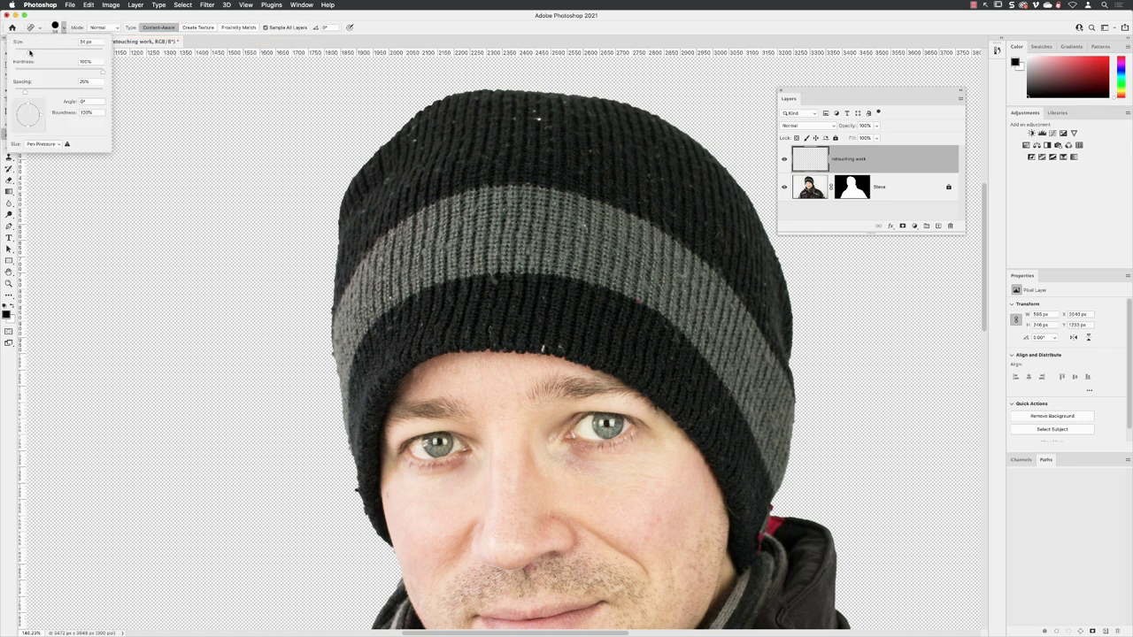
pyautogui.click(29, 53)
pyautogui.press('Return')
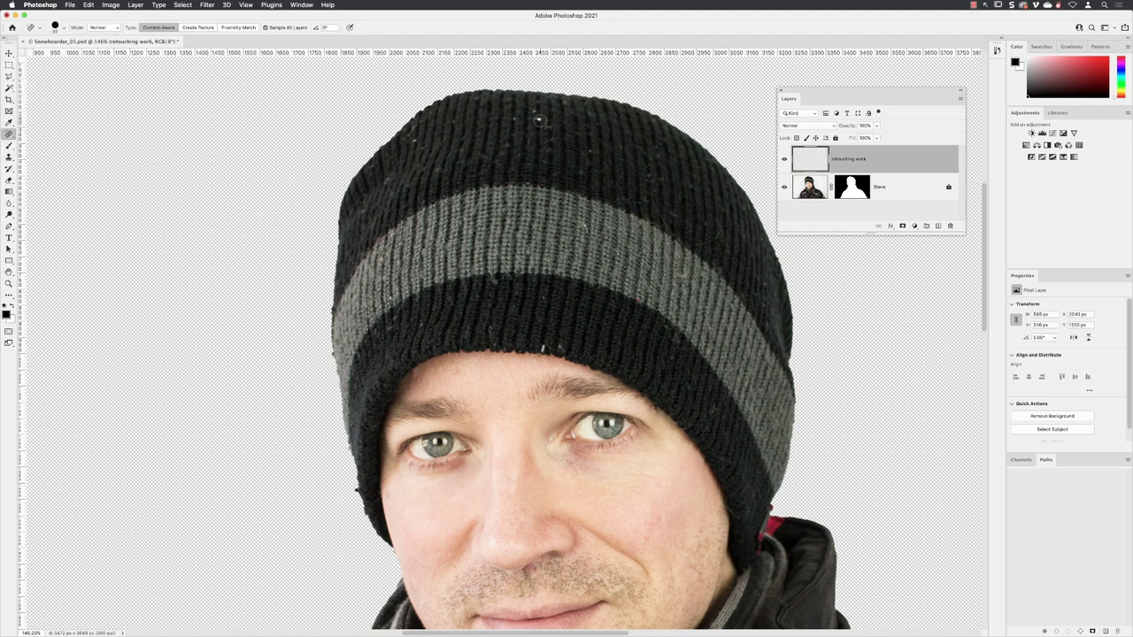
# Heal the specks and lint on the beanie's top, grey band, left edge and side
pyautogui.click(540, 120)
pyautogui.click(511, 119)
pyautogui.moveTo(663, 221)
pyautogui.mouseDown()
pyautogui.moveTo(696, 242)
pyautogui.moveTo(722, 235)
pyautogui.mouseUp()
pyautogui.click(559, 104)
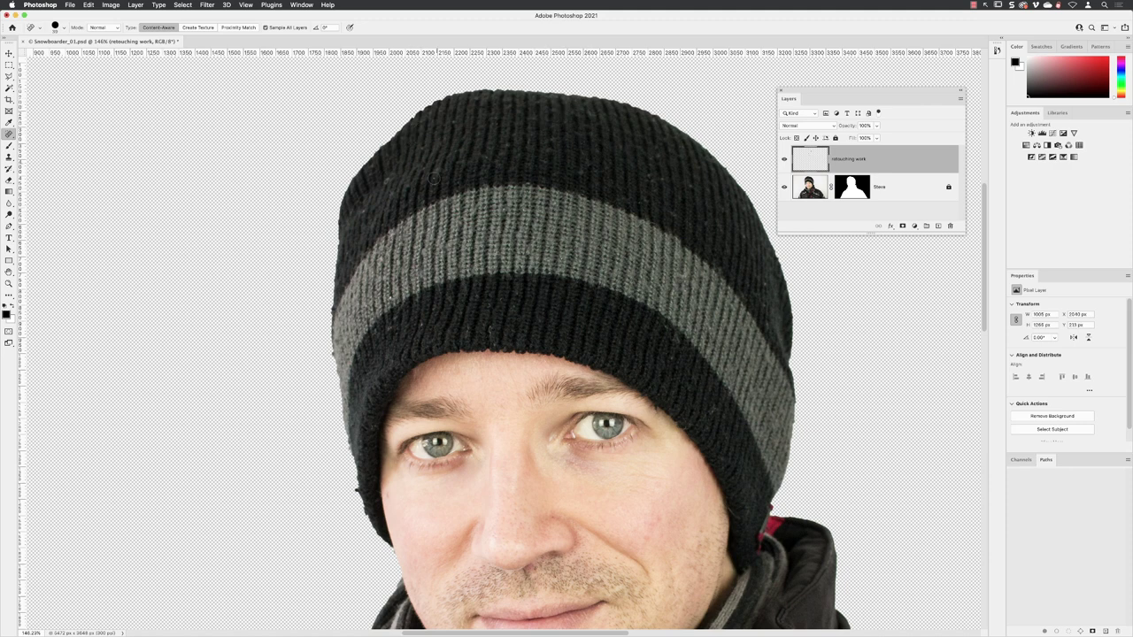
pyautogui.click(385, 183)
pyautogui.click(361, 215)
pyautogui.click(400, 316)
pyautogui.moveTo(721, 393); pyautogui.dragTo(614, 240)
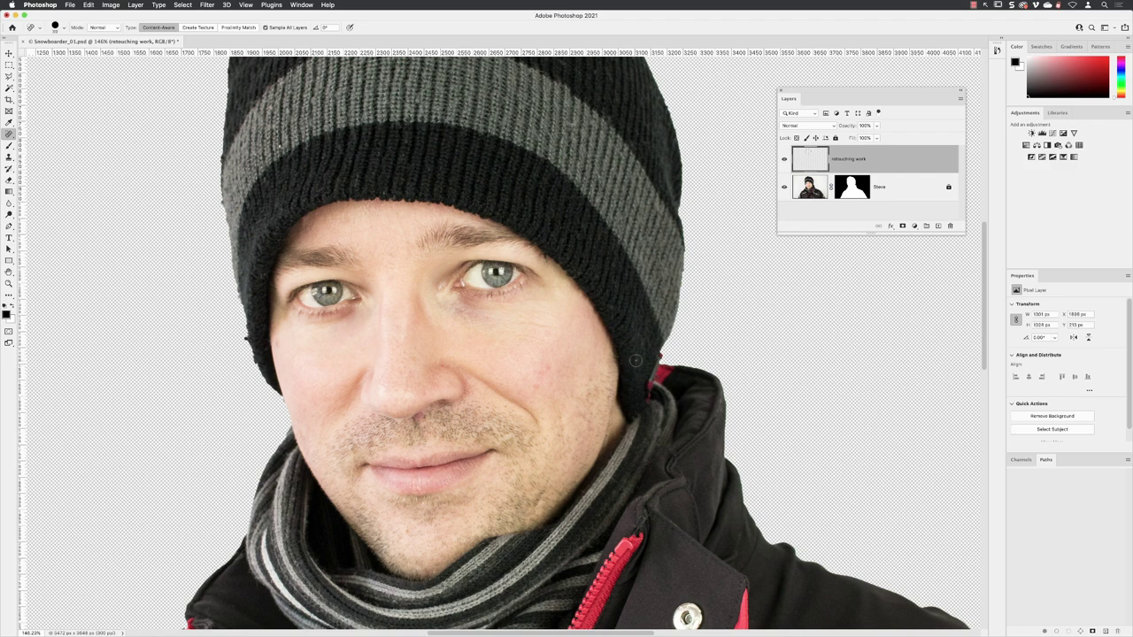
pyautogui.moveTo(581, 233); pyautogui.dragTo(573, 237)
# Enlarge the brush and paint out the jacket's snap button by the collar
pyautogui.scroll(-8, 557, 147)
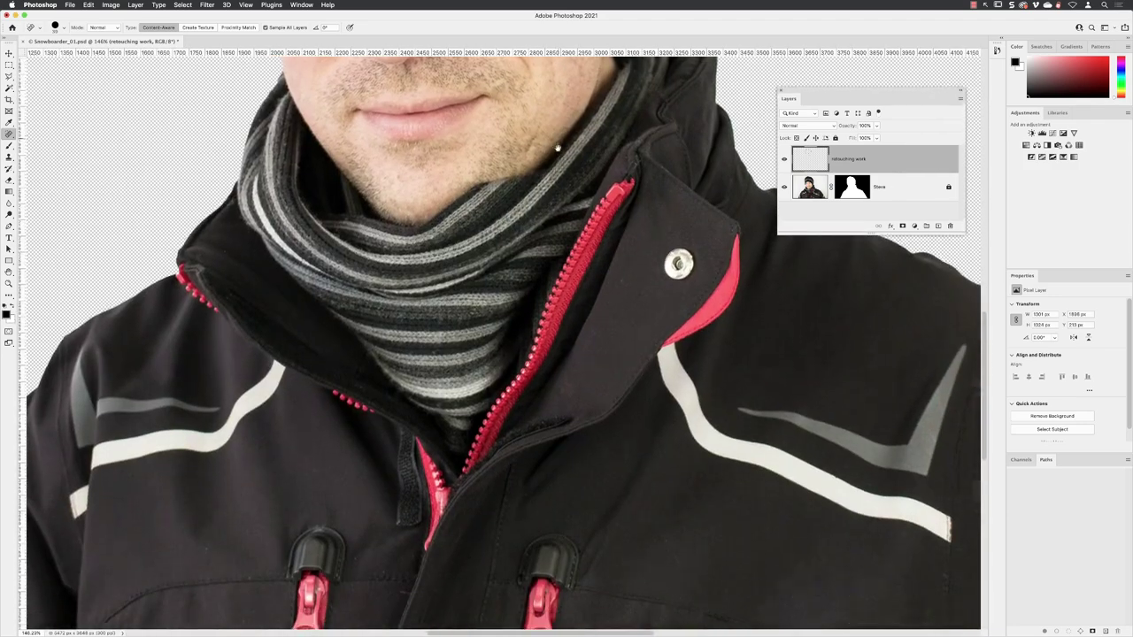
pyautogui.hscroll(3, 557, 147)
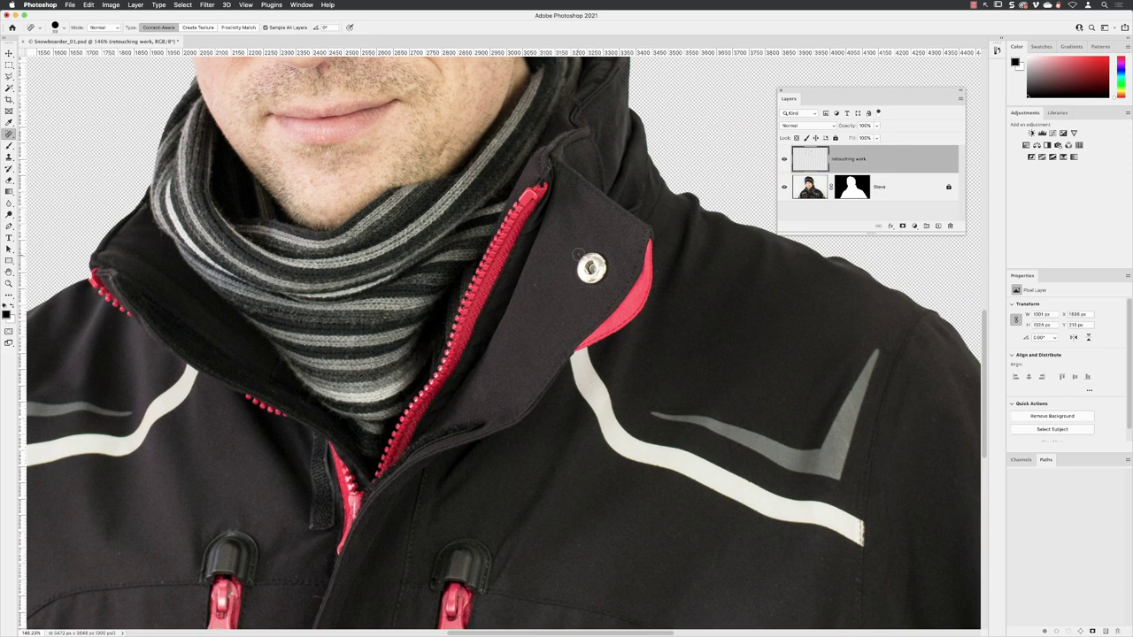
pyautogui.press(']')
pyautogui.press(']')
pyautogui.moveTo(571, 246)
pyautogui.mouseDown()
pyautogui.moveTo(590, 288)
pyautogui.moveTo(582, 275)
pyautogui.moveTo(602, 266)
pyautogui.moveTo(577, 259)
pyautogui.mouseUp()
# Shrink the brush and paint out the red thread near the jacket zips
pyautogui.scroll(-3, 643, 329)
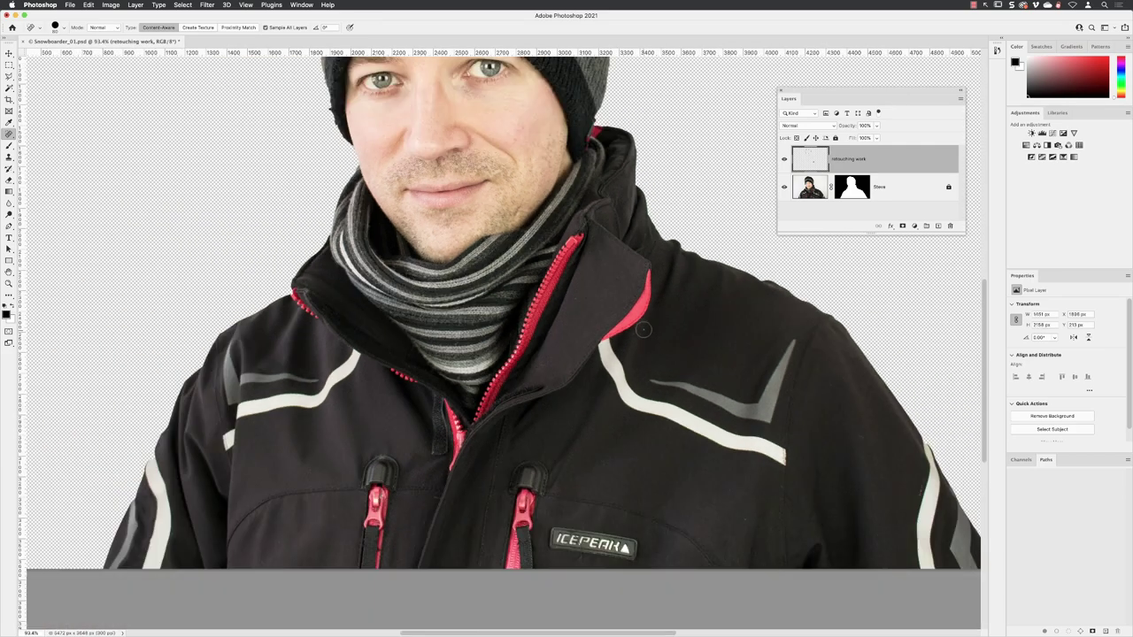
pyautogui.scroll(-1, 644, 329)
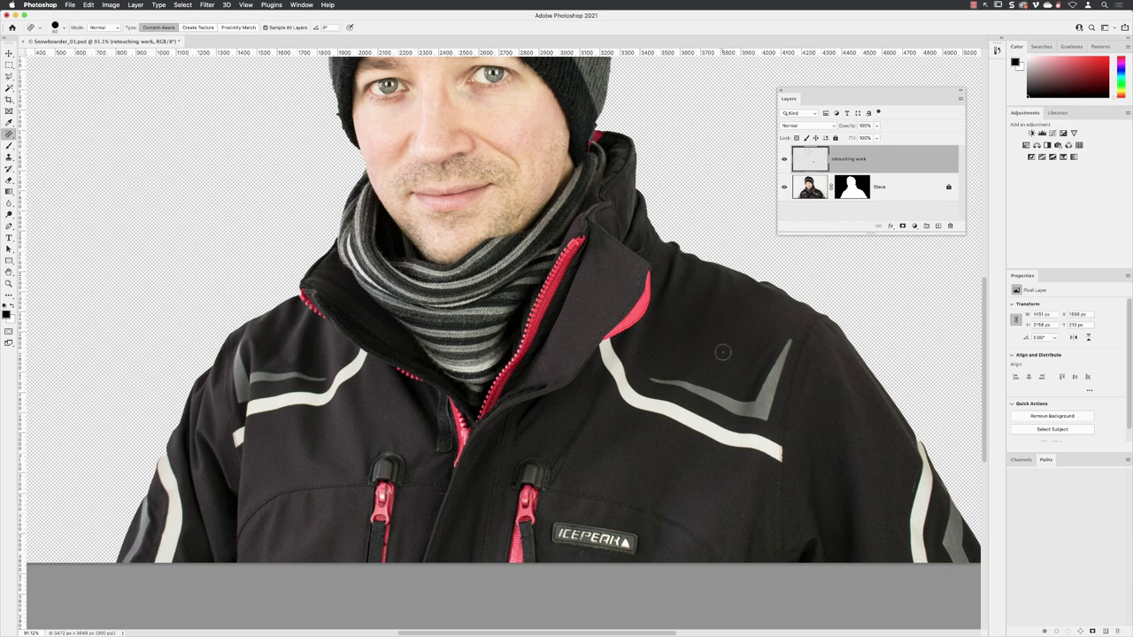
pyautogui.scroll(-2, 582, 421)
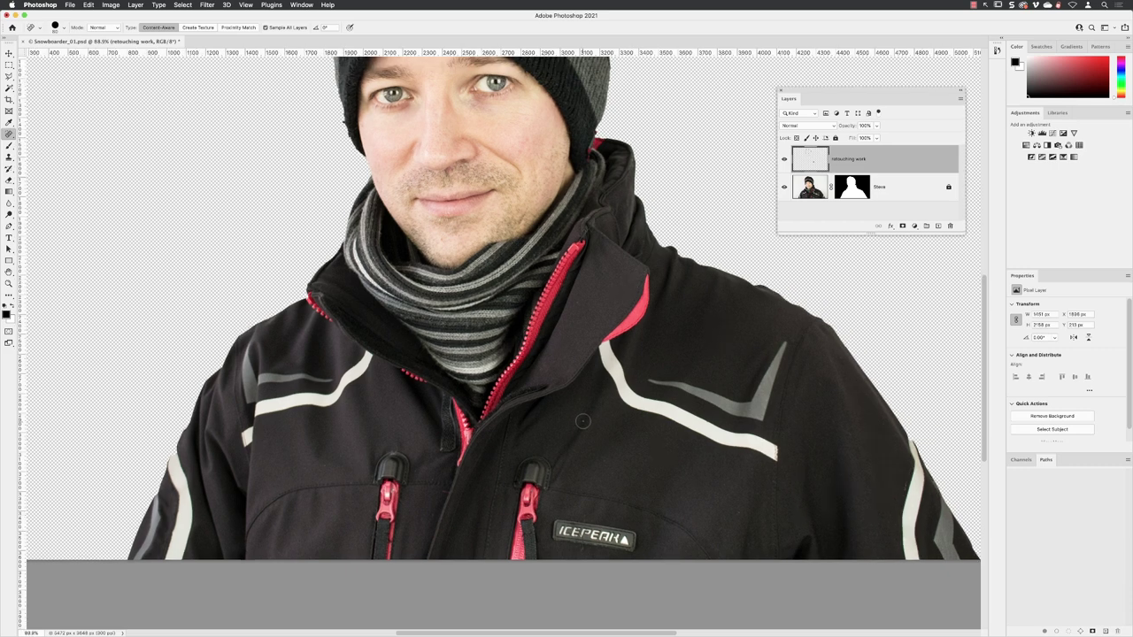
pyautogui.scroll(5, 440, 493)
pyautogui.scroll(8, 440, 493)
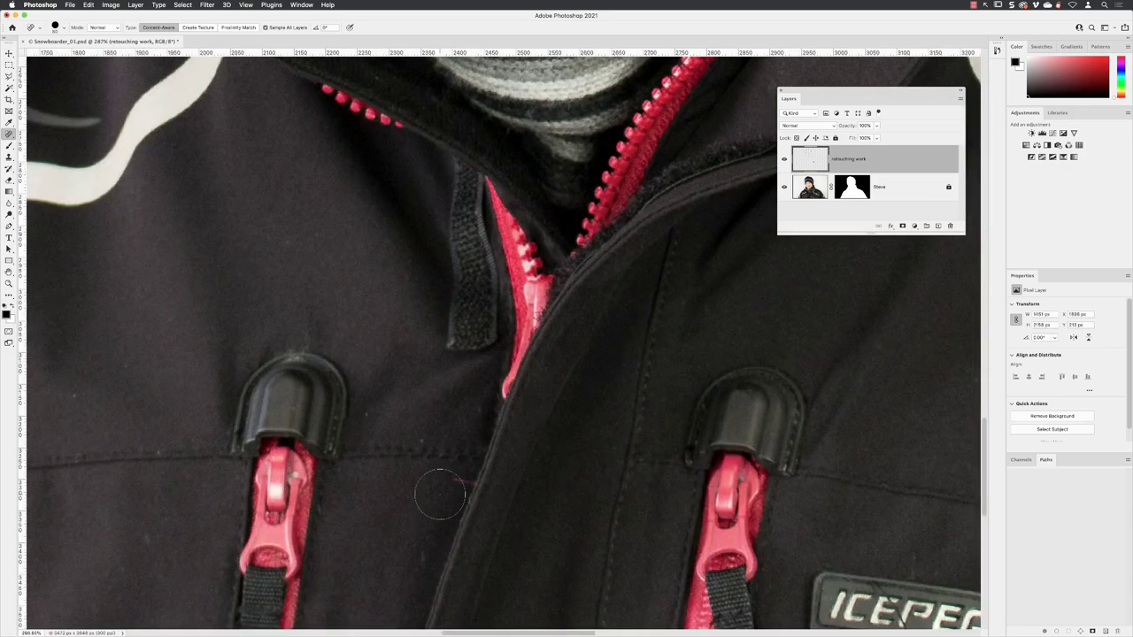
pyautogui.press('[')
pyautogui.press('[')
pyautogui.press('[')
pyautogui.press('[')
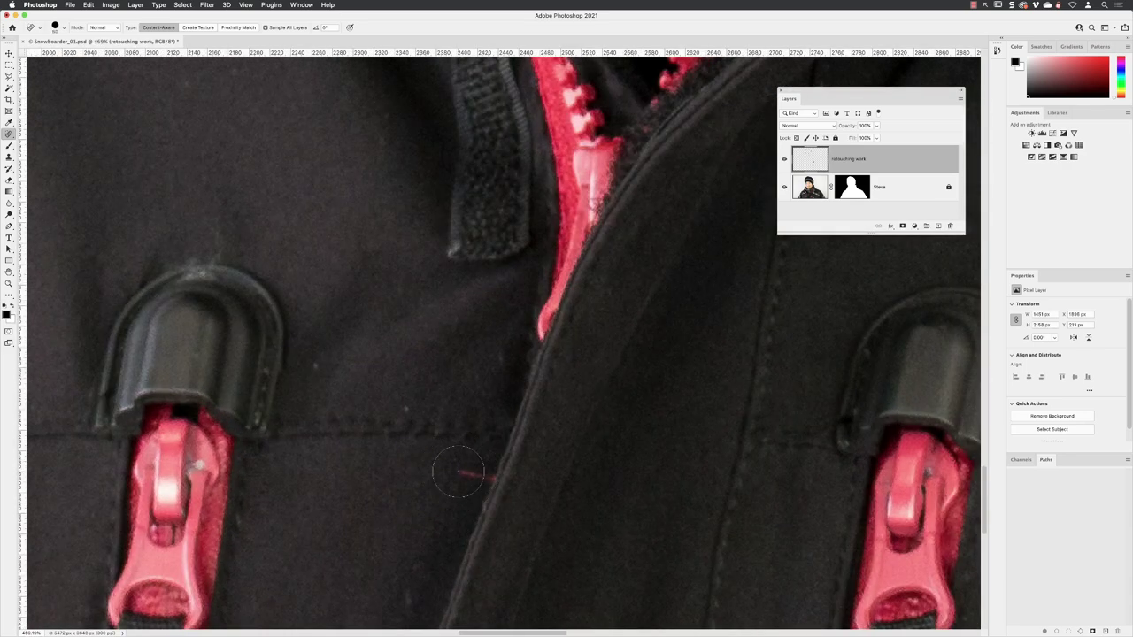
pyautogui.moveTo(451, 472); pyautogui.dragTo(485, 476)
pyautogui.scroll(-2, 642, 448)
pyautogui.scroll(-5, 643, 449)
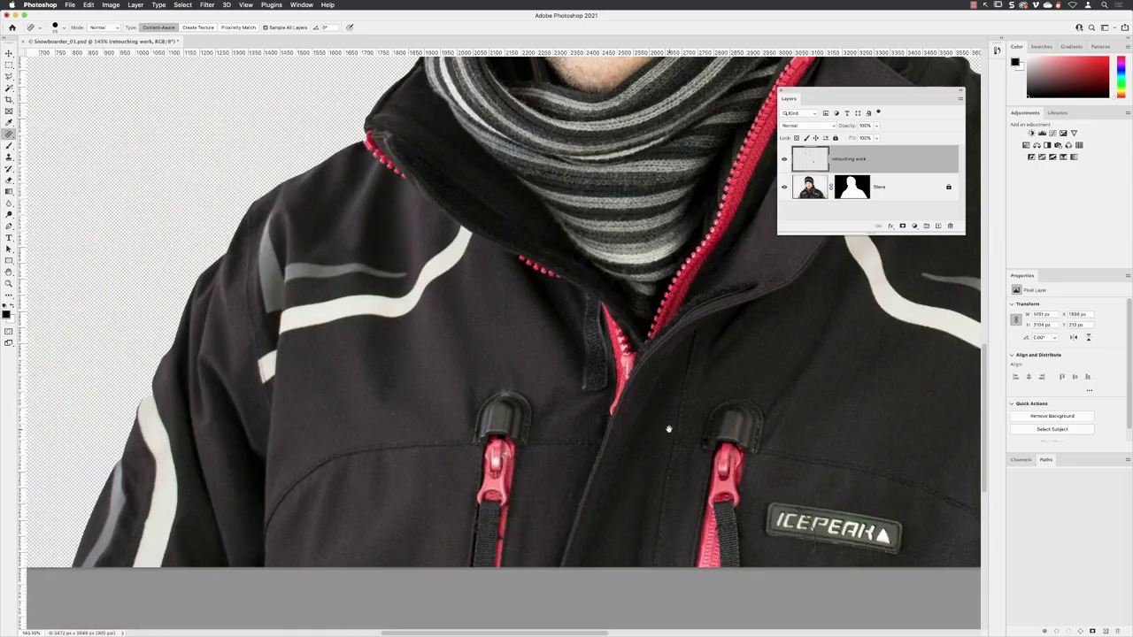
pyautogui.hscroll(4, 663, 430)
pyautogui.scroll(-2, 415, 404)
pyautogui.scroll(-2, 571, 485)
pyautogui.hscroll(2, 571, 485)
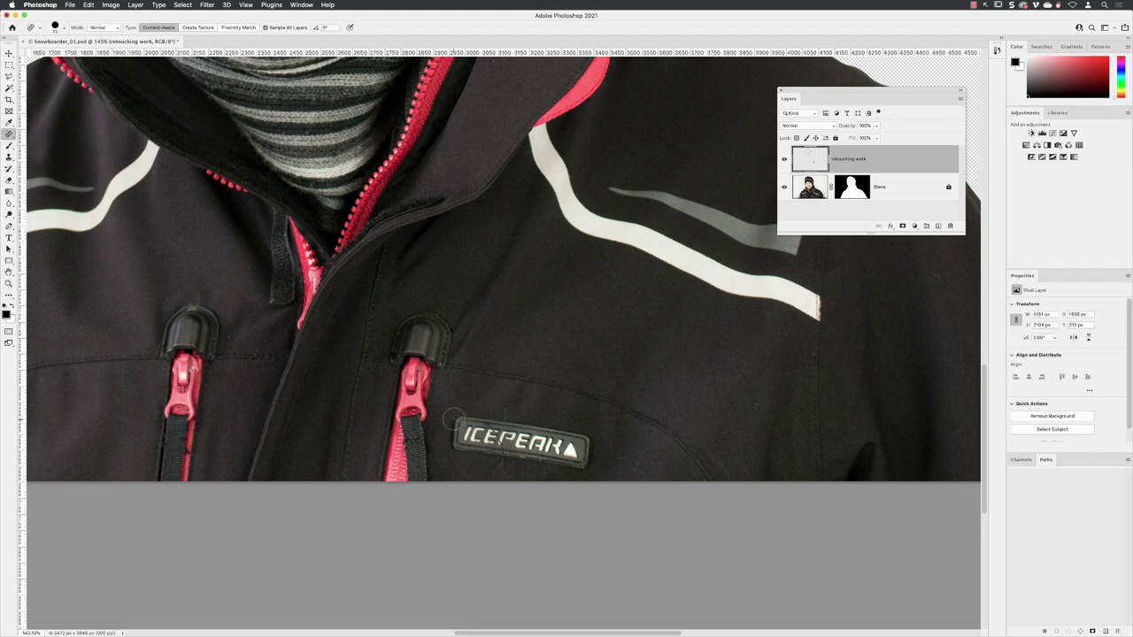
# Paint over the ICEPEAK logo on the chest and dab away its leftover lines
pyautogui.moveTo(452, 417)
pyautogui.mouseDown()
pyautogui.moveTo(543, 429)
pyautogui.moveTo(588, 449)
pyautogui.moveTo(491, 461)
pyautogui.moveTo(461, 450)
pyautogui.moveTo(453, 423)
pyautogui.mouseUp()
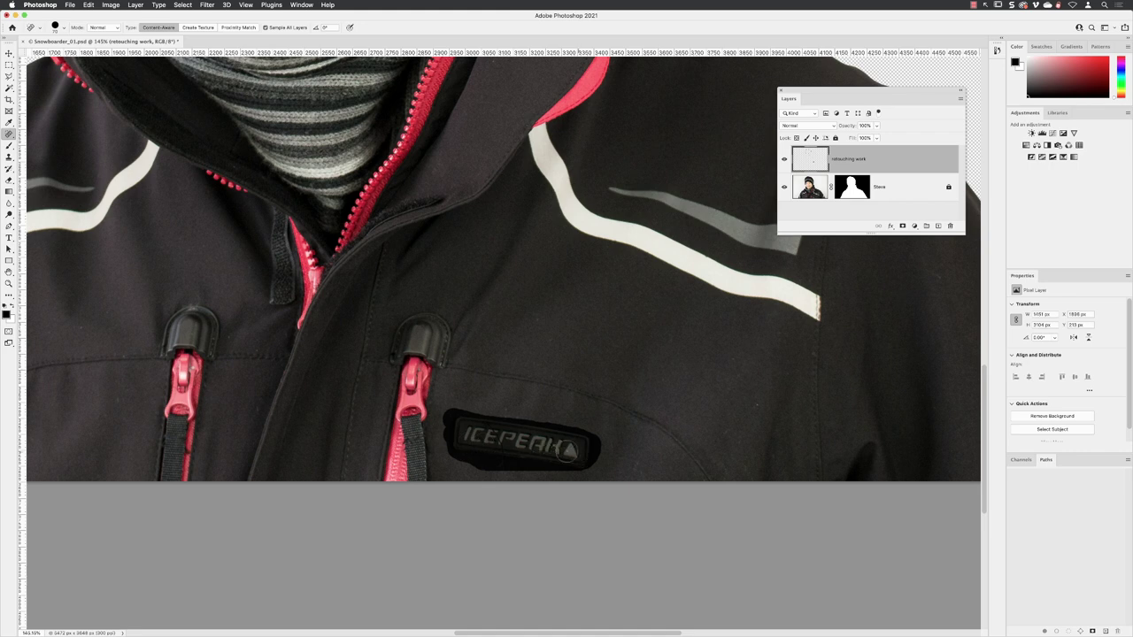
pyautogui.moveTo(566, 449)
pyautogui.mouseDown()
pyautogui.moveTo(456, 421)
pyautogui.moveTo(484, 459)
pyautogui.mouseUp()
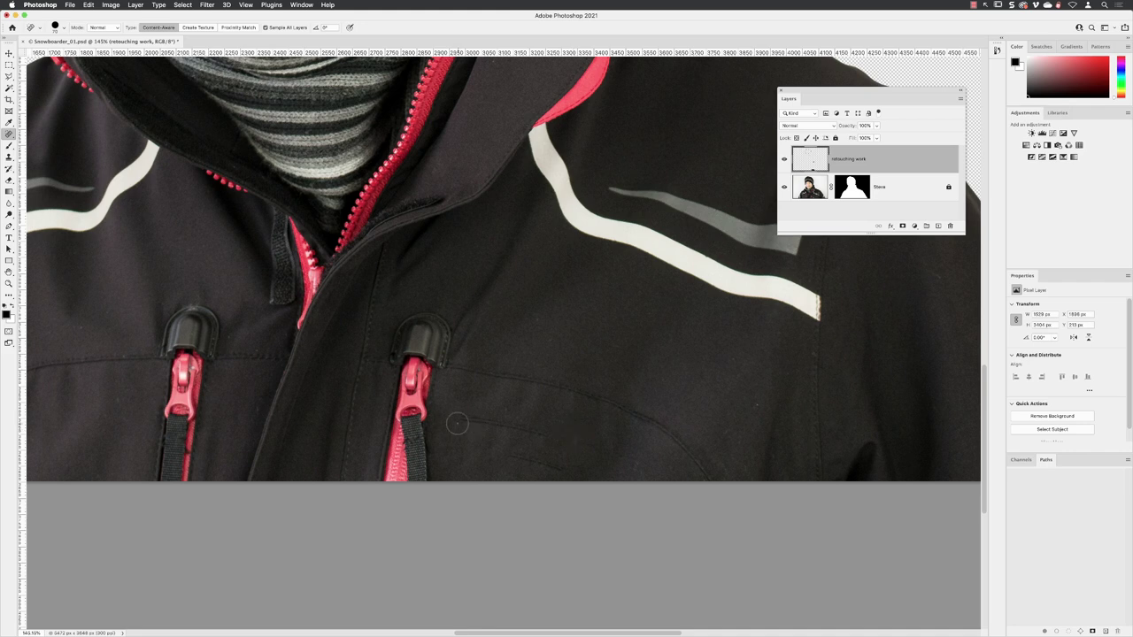
pyautogui.moveTo(458, 423); pyautogui.dragTo(571, 447)
pyautogui.moveTo(498, 455)
pyautogui.mouseDown()
pyautogui.moveTo(566, 471)
pyautogui.moveTo(553, 434)
pyautogui.moveTo(637, 467)
pyautogui.moveTo(532, 464)
pyautogui.moveTo(501, 414)
pyautogui.mouseUp()
pyautogui.click(619, 460)
pyautogui.click(534, 464)
pyautogui.scroll(-5, 637, 380)
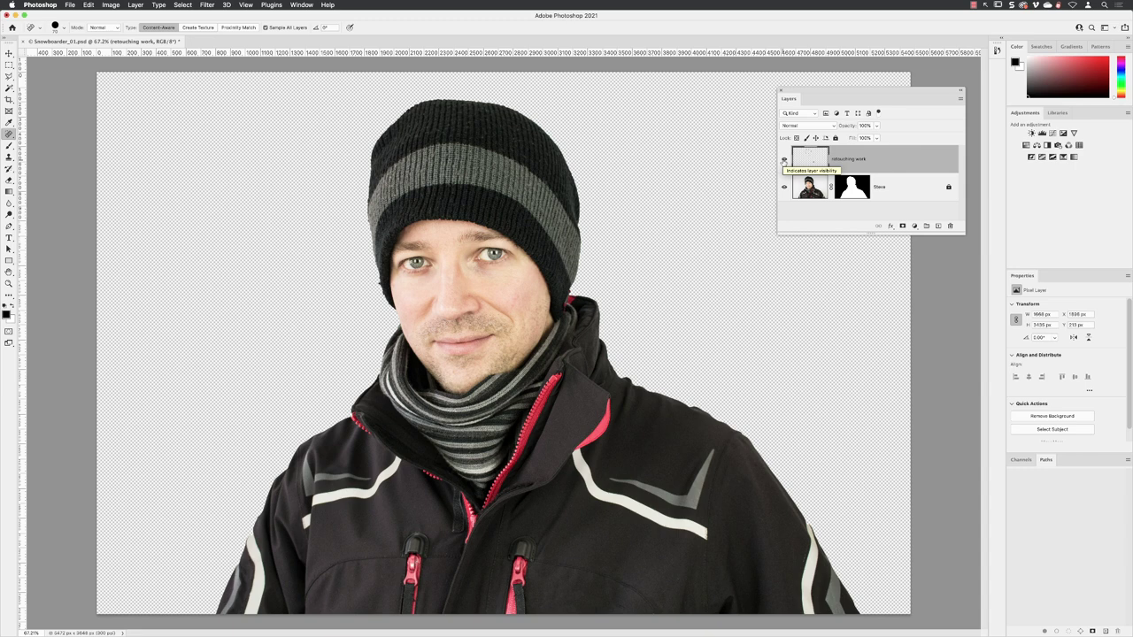
# Toggle the retouching layer off and on to compare, then save the document
pyautogui.click(783, 160)
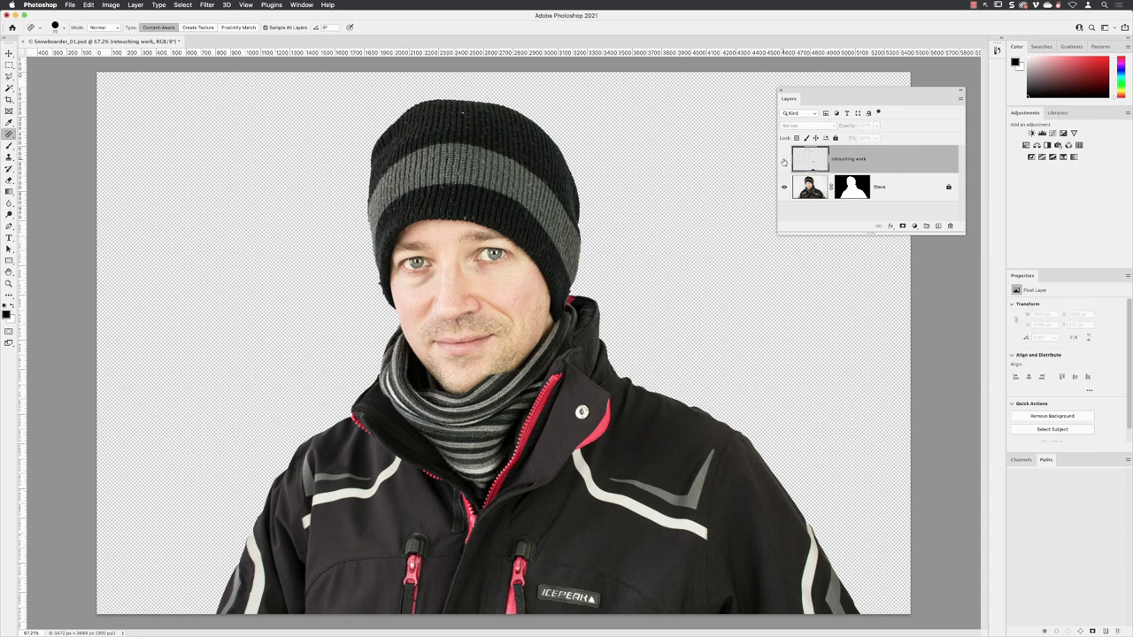
pyautogui.click(783, 160)
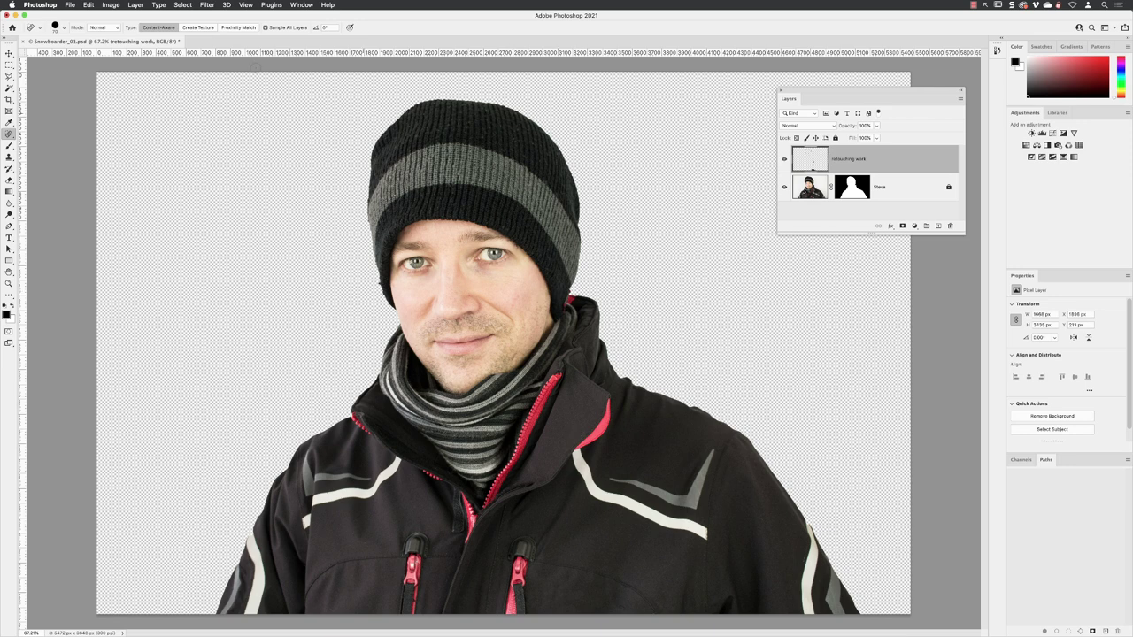
pyautogui.click(73, 6)
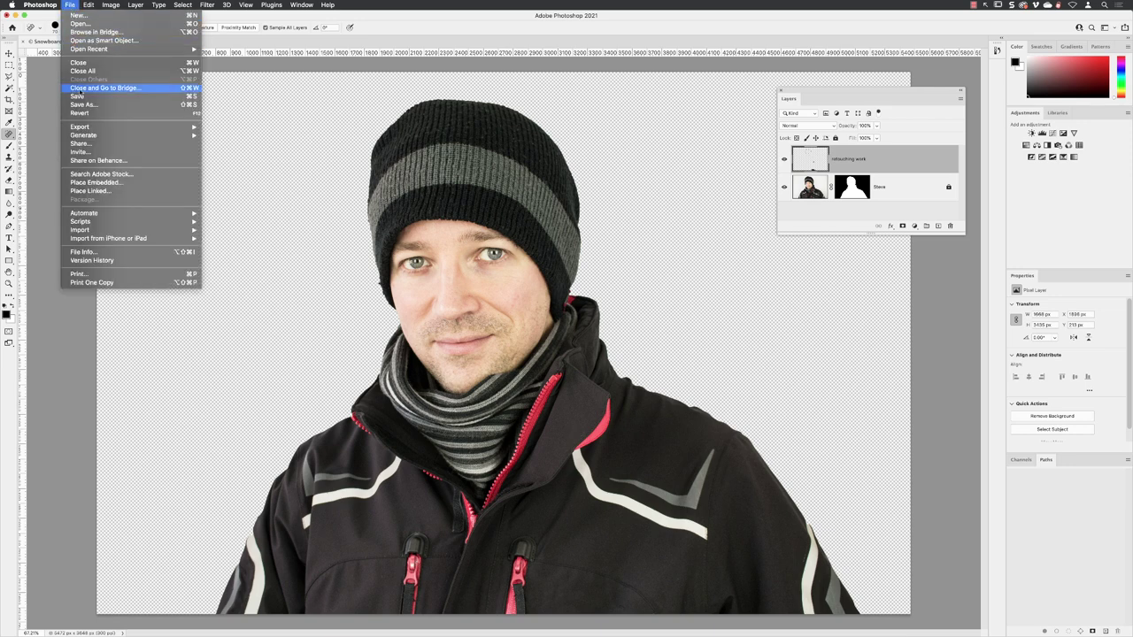
pyautogui.click(101, 95)
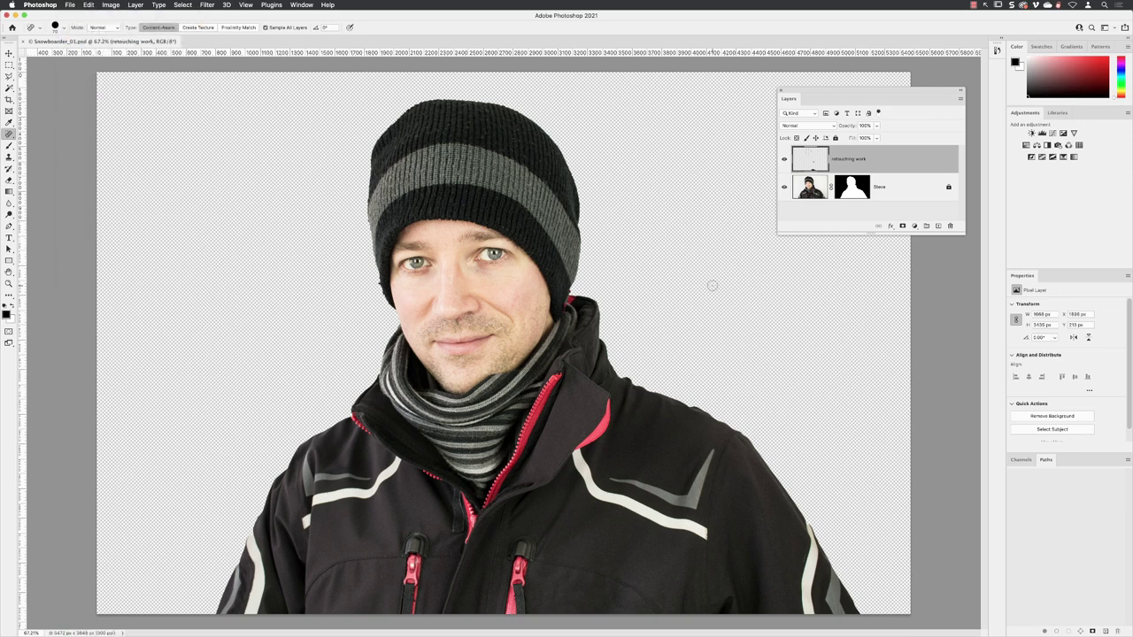